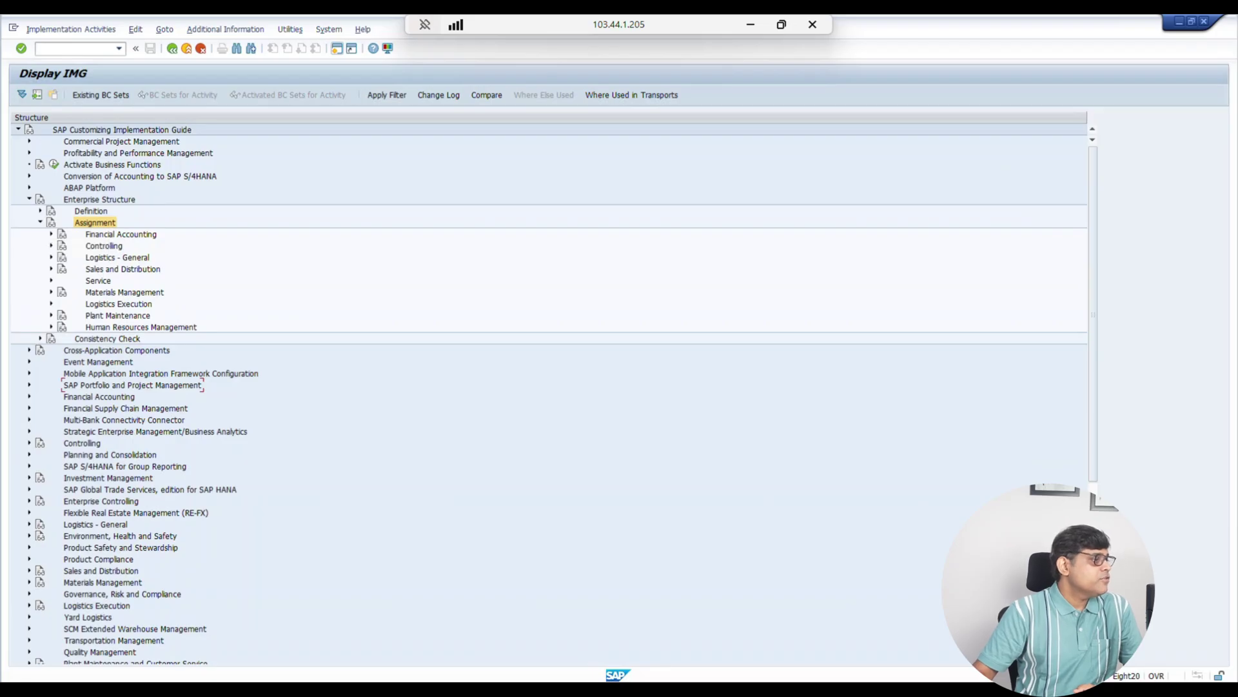
# Open the Define Sales Organization activity under Enterprise Structure, Definition, Sales and Distribution.
pyautogui.click(40, 222)
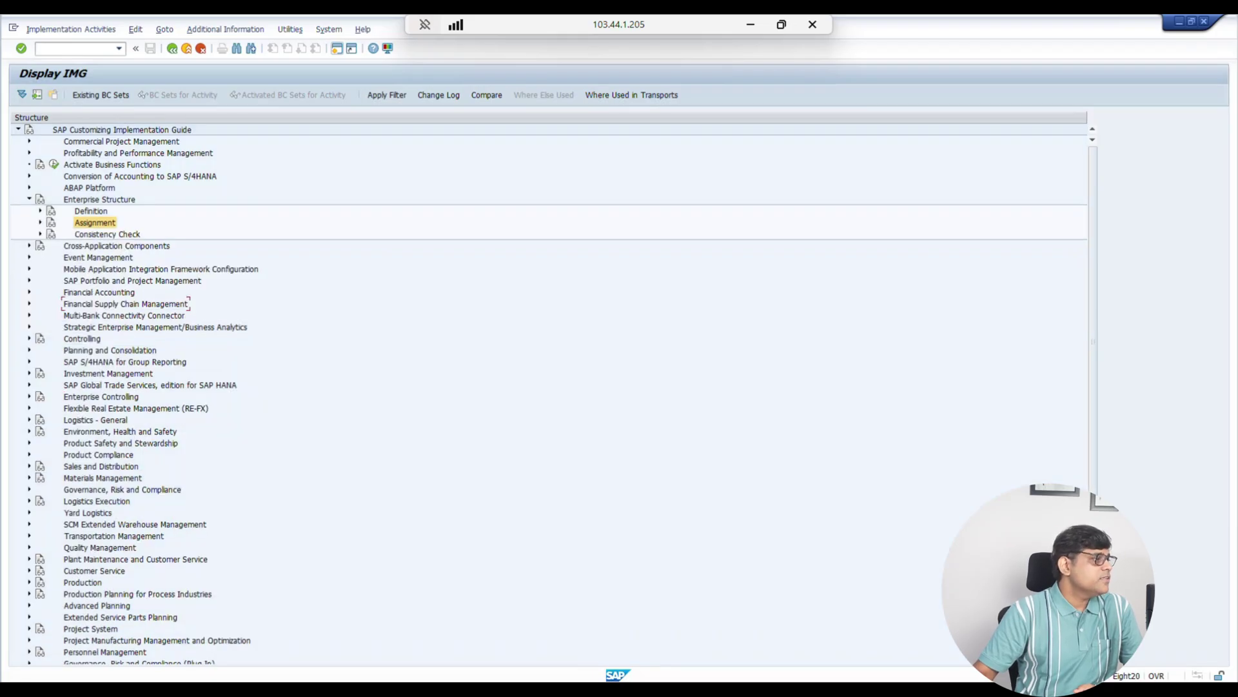
pyautogui.click(40, 210)
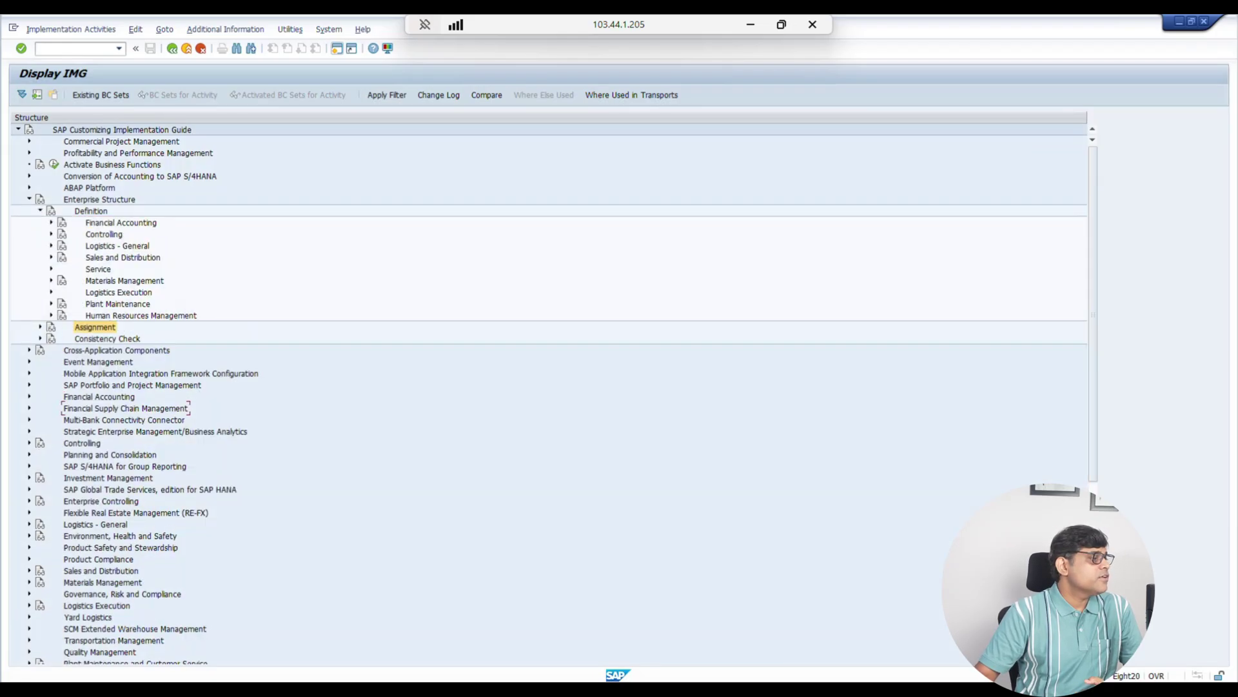
pyautogui.click(123, 257)
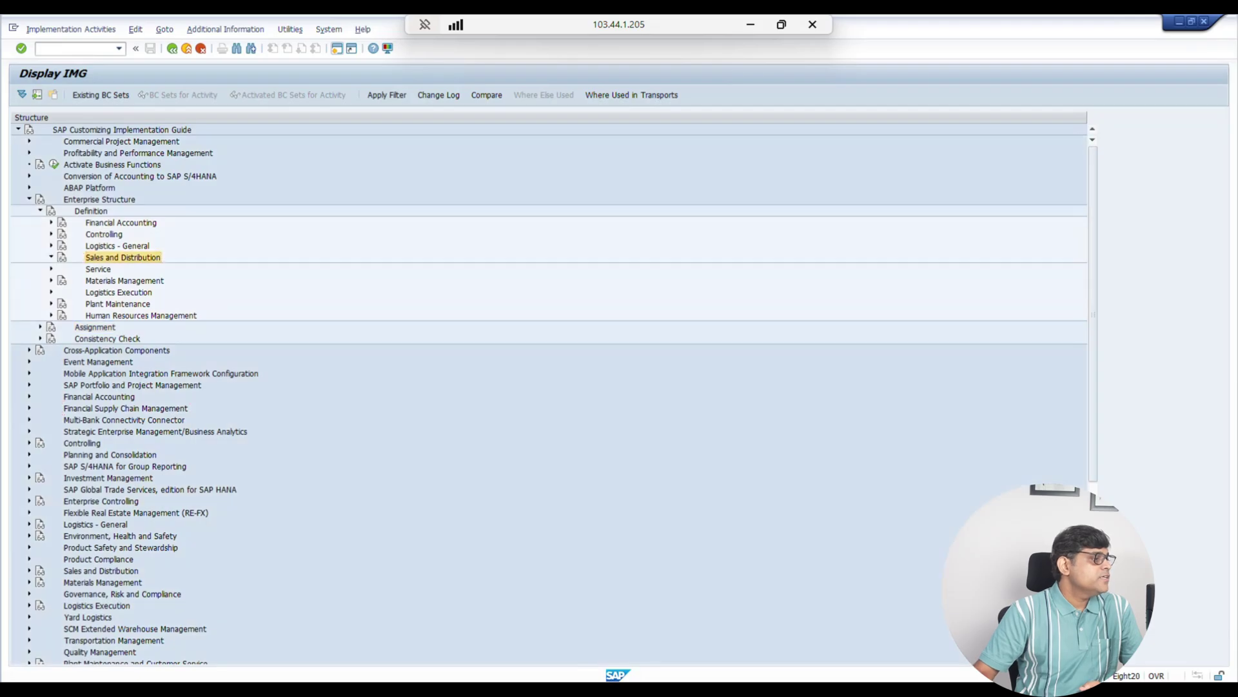
pyautogui.click(51, 256)
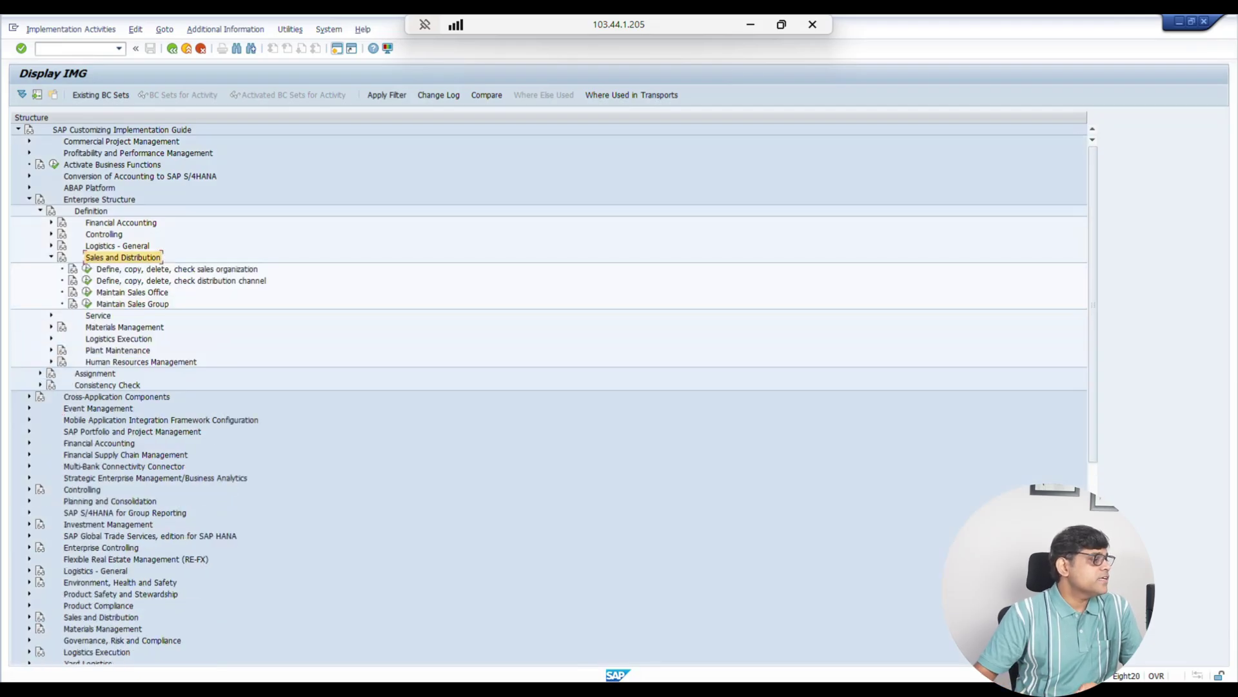
pyautogui.click(177, 269)
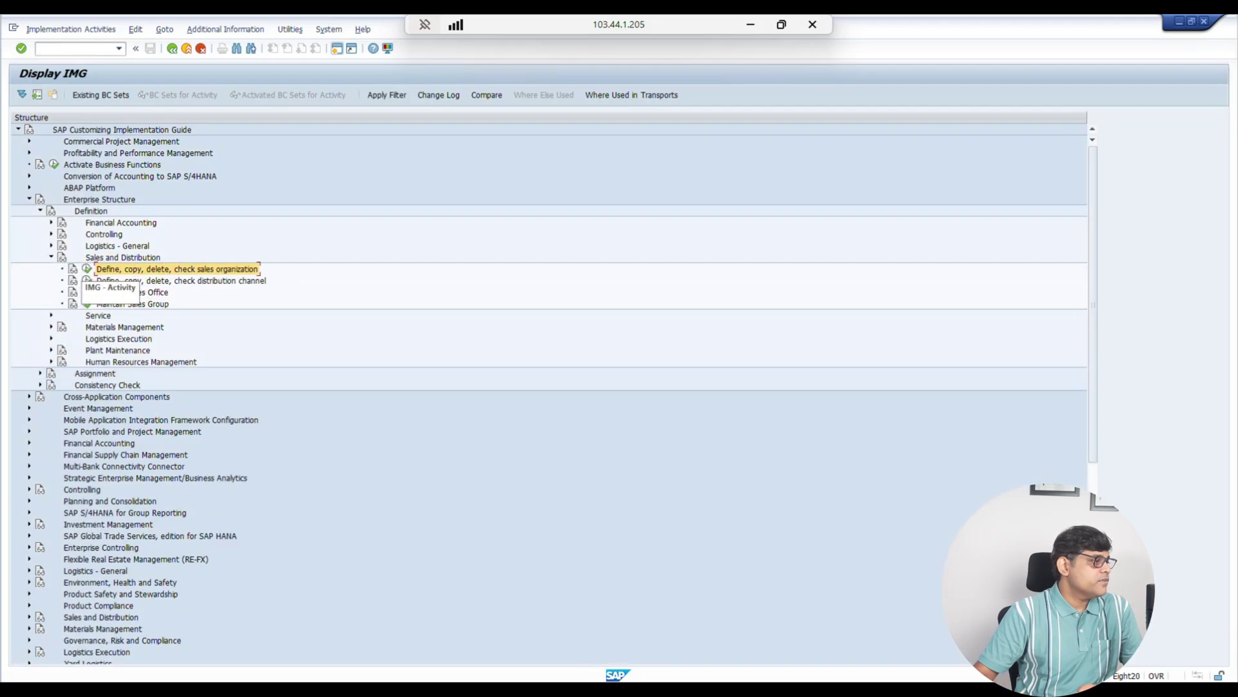
pyautogui.click(86, 269)
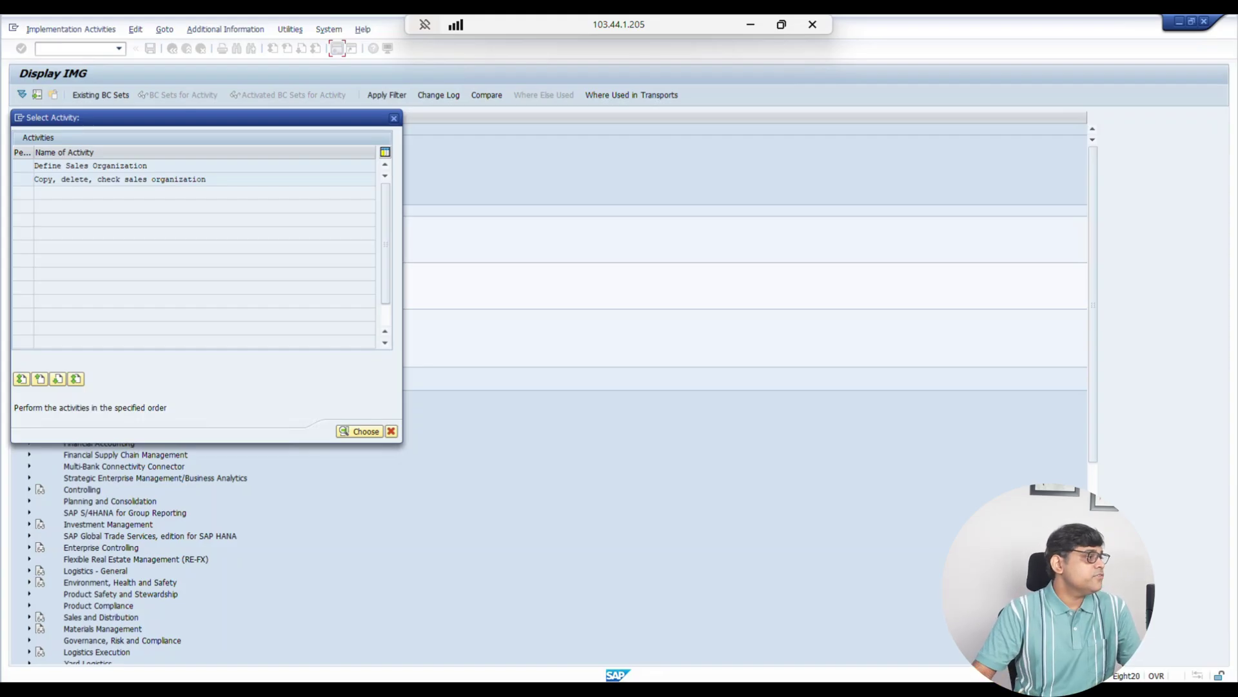
pyautogui.press('Return')
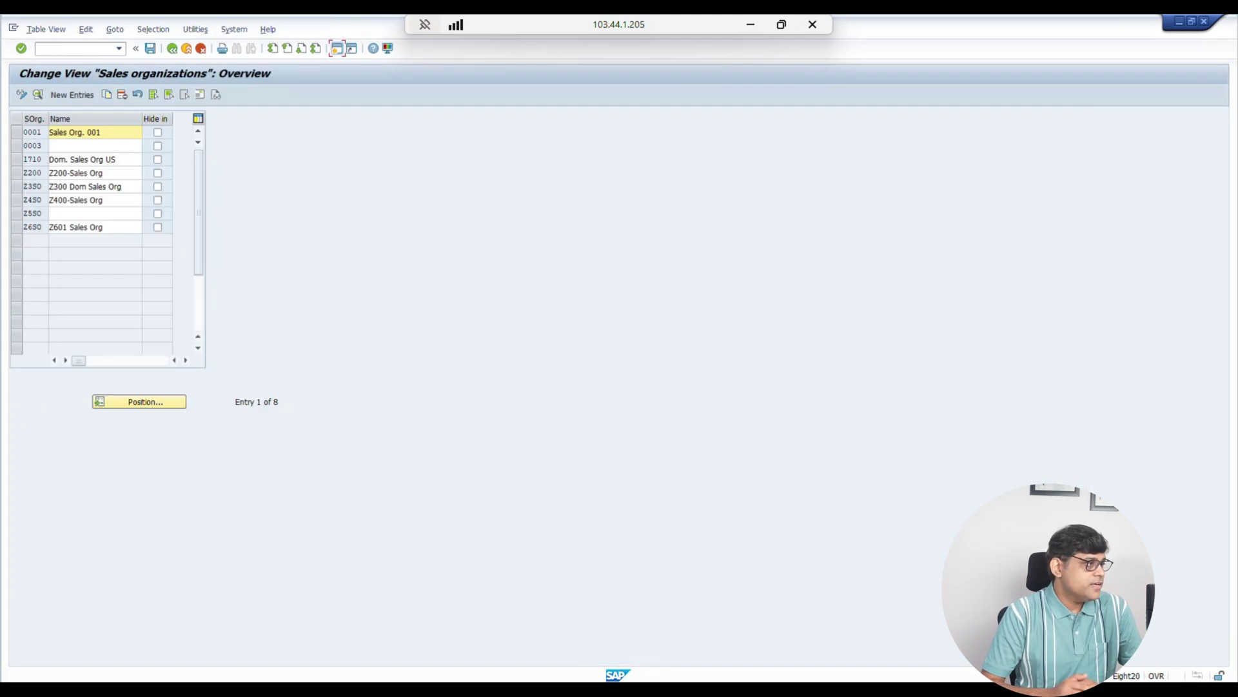
# Start a new sales organization entry with the code A1SO and the name A100-Sales Org.
pyautogui.click(72, 95)
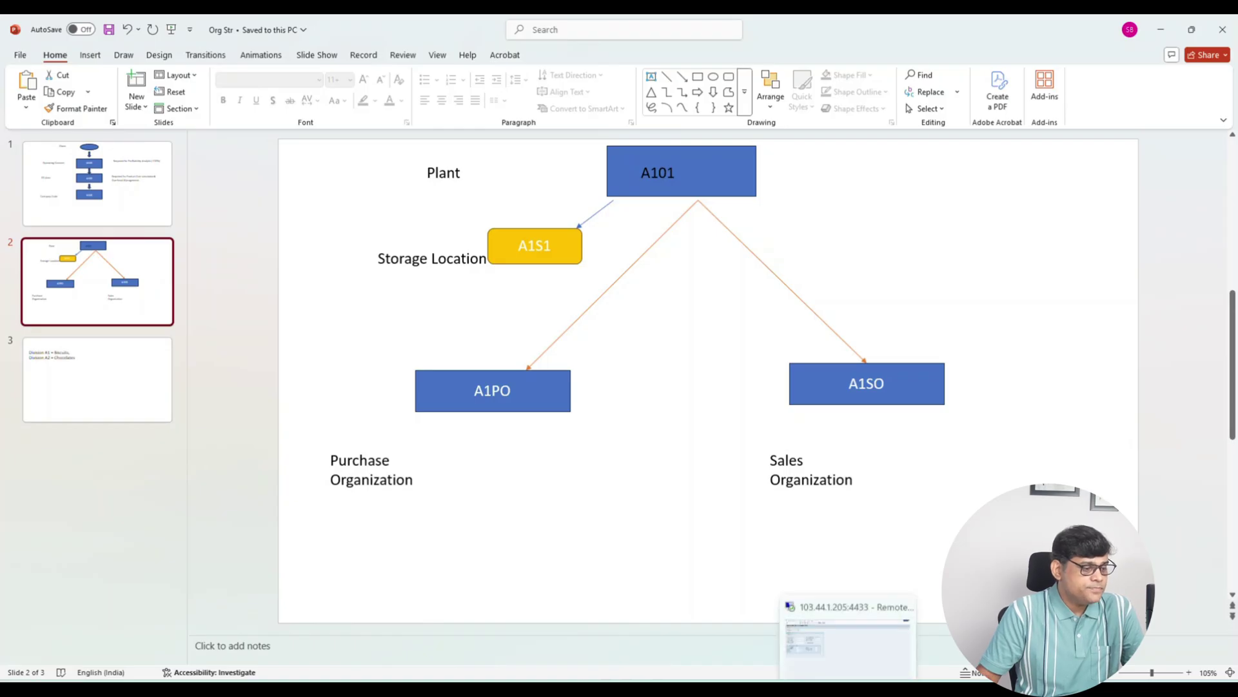
pyautogui.click(847, 688)
pyautogui.write('a1')
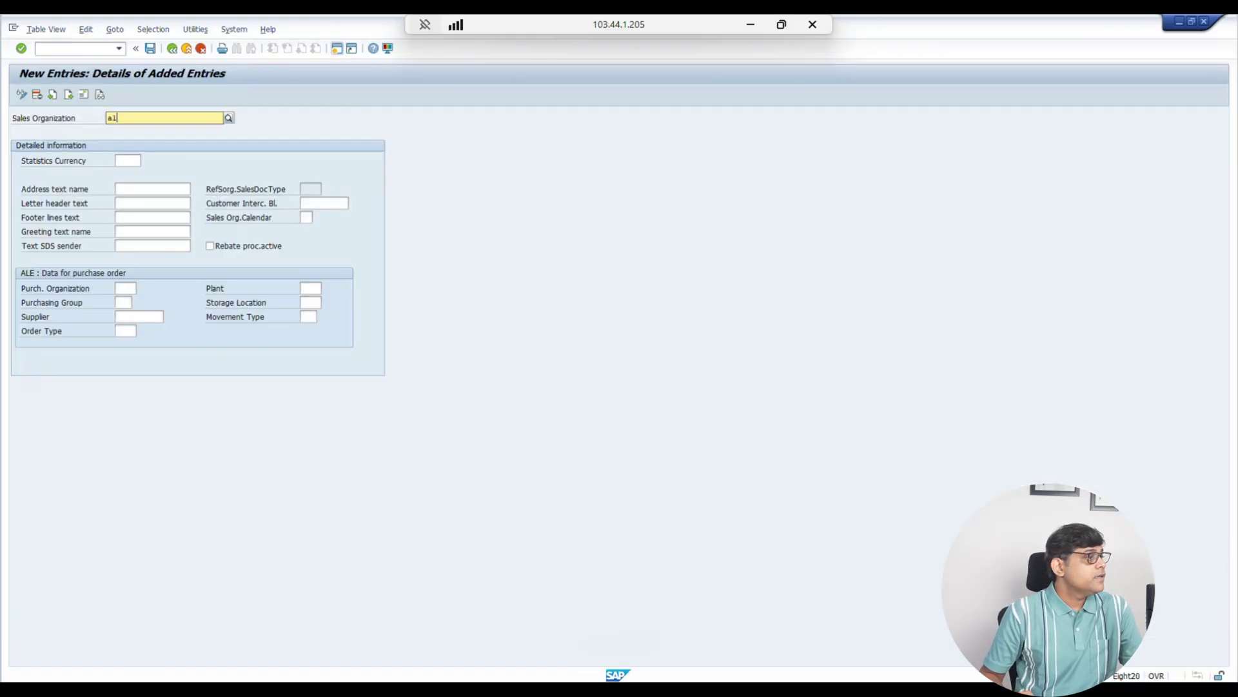
pyautogui.press('BackSpace')
pyautogui.press('BackSpace')
pyautogui.write('A1S')
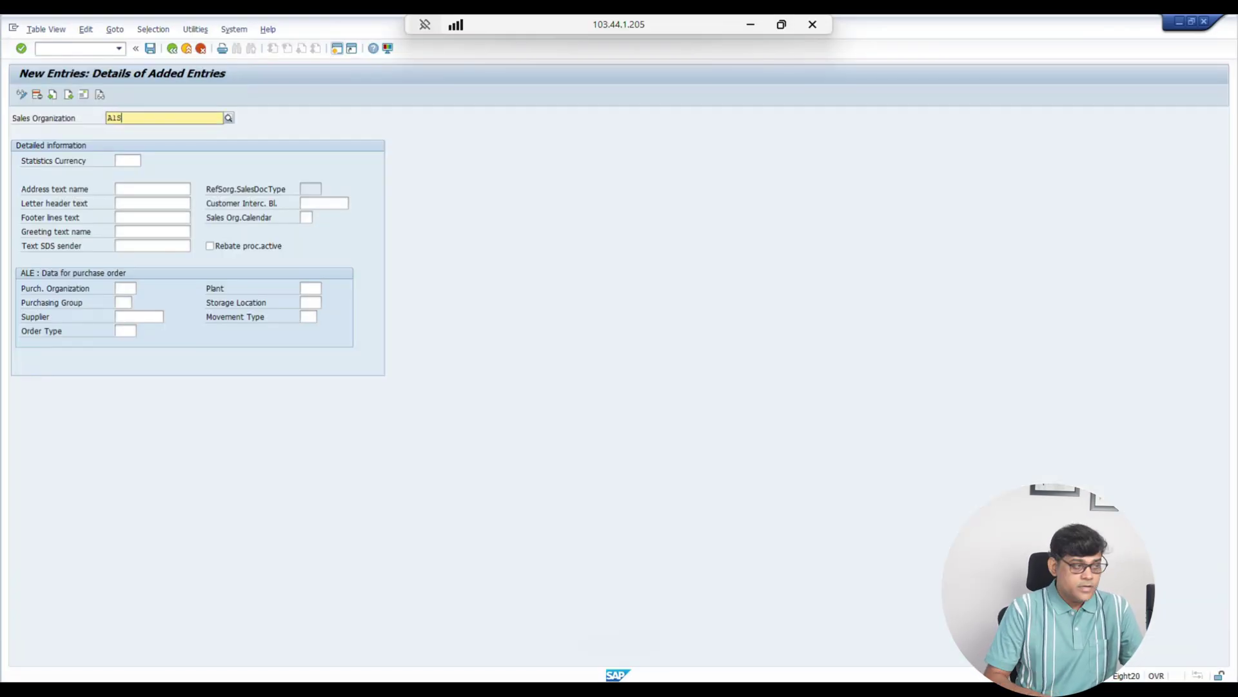
pyautogui.write('0')
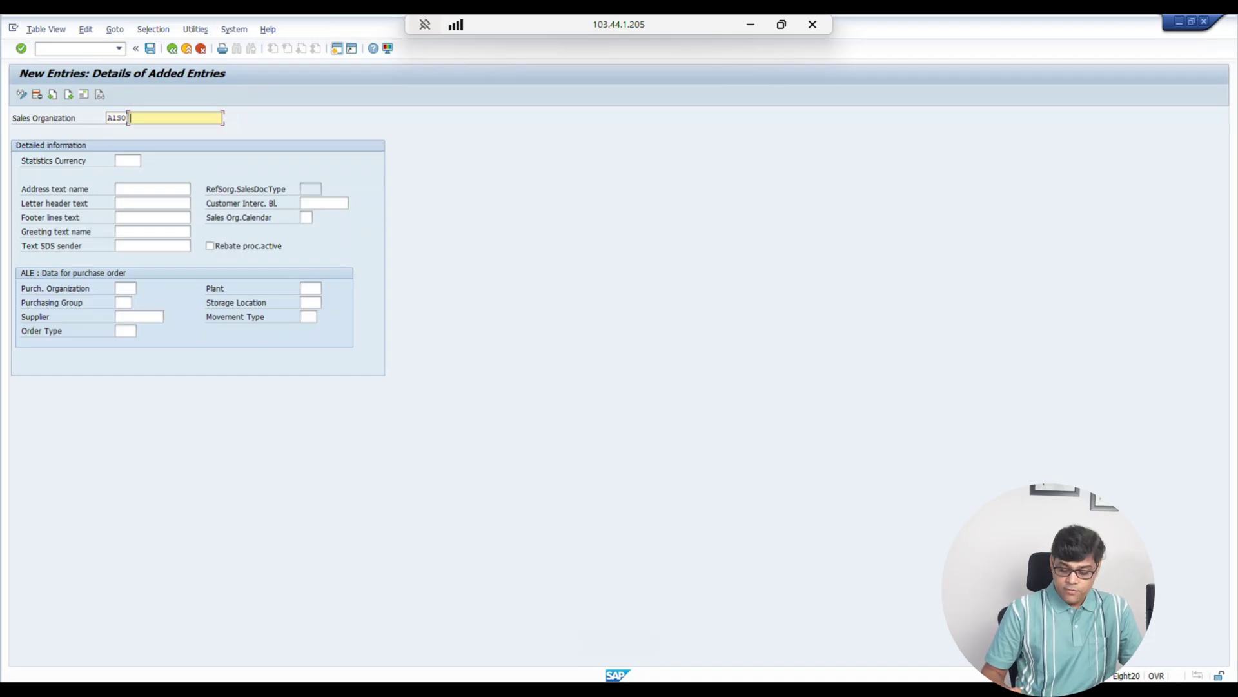
pyautogui.write('A100-Sa')
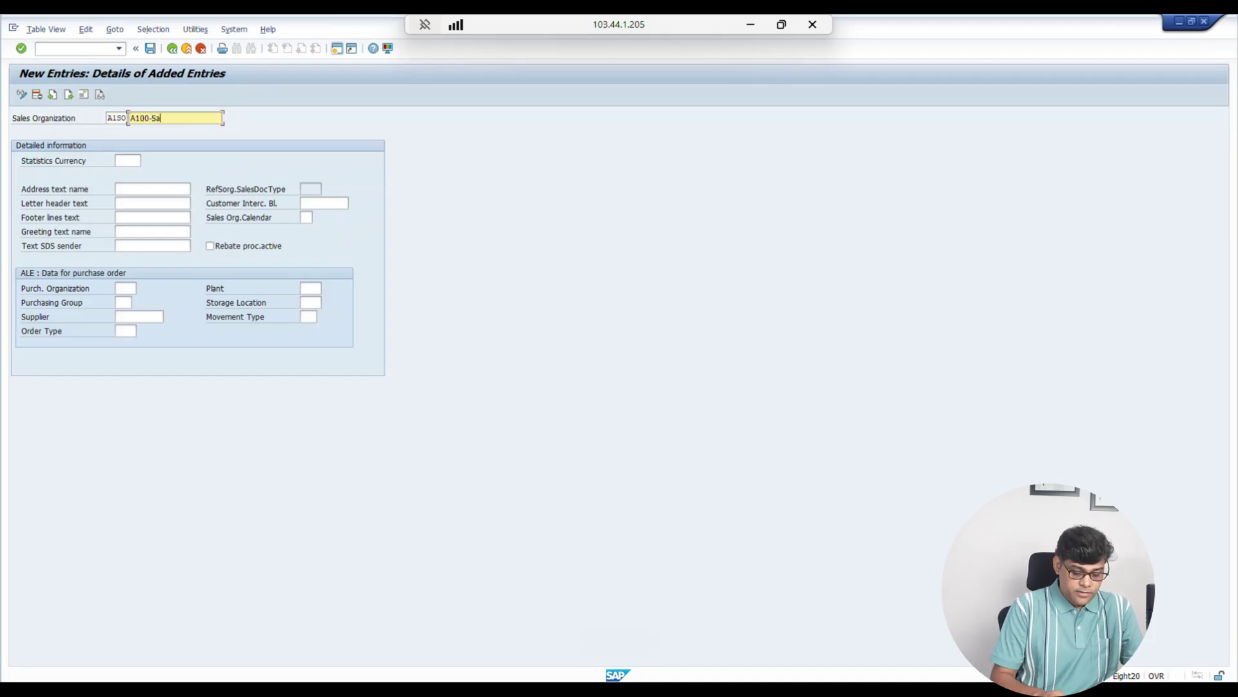
pyautogui.write('les Org')
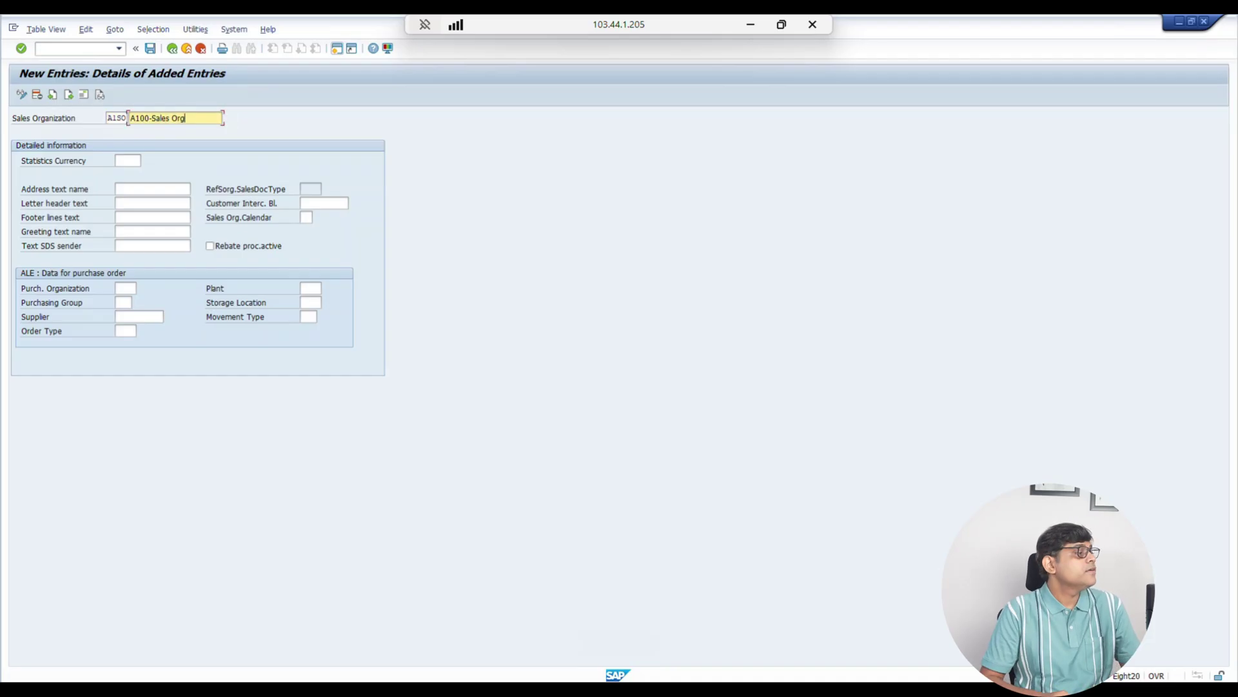
# Set the statistics currency of sales organization A1SO to INR and accept the entry.
pyautogui.press('Tab')
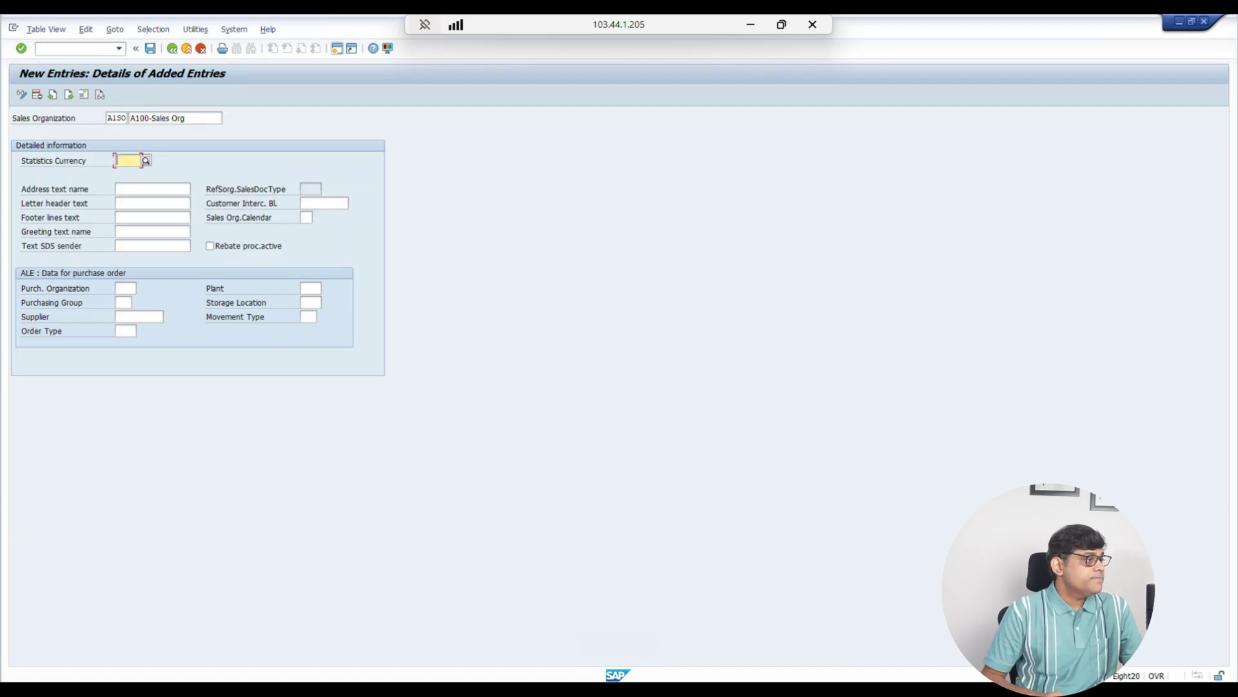
pyautogui.write('inr')
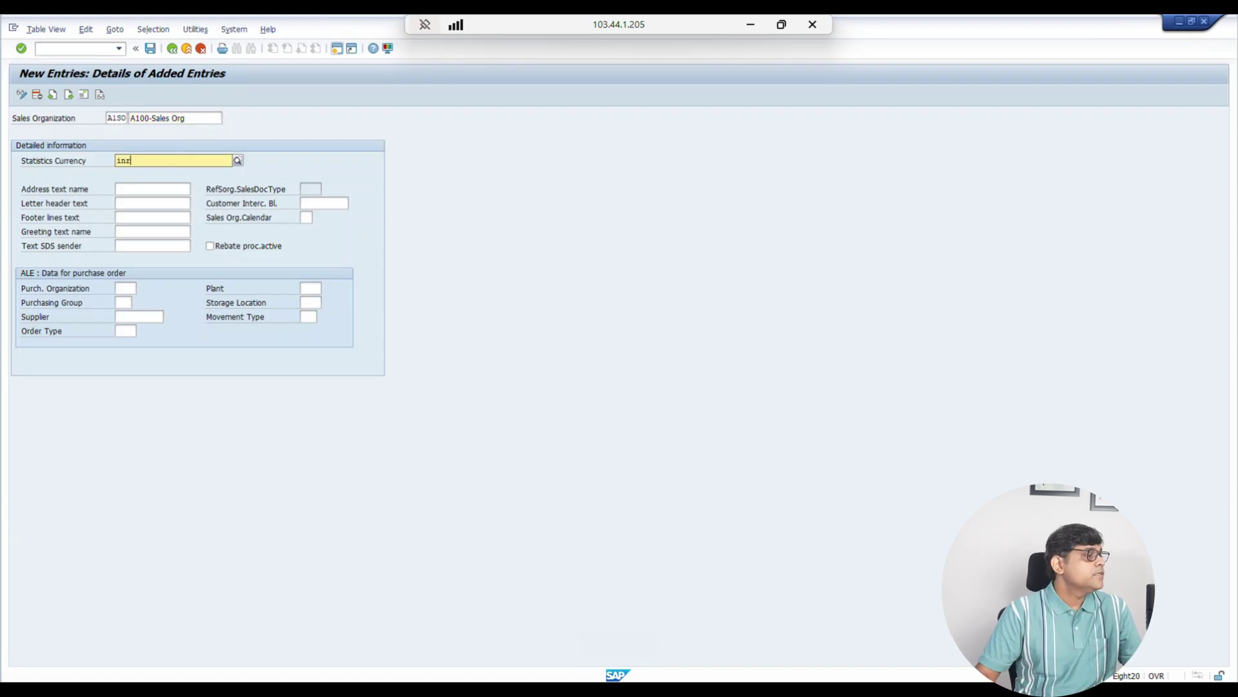
pyautogui.press('Down')
pyautogui.press('Return')
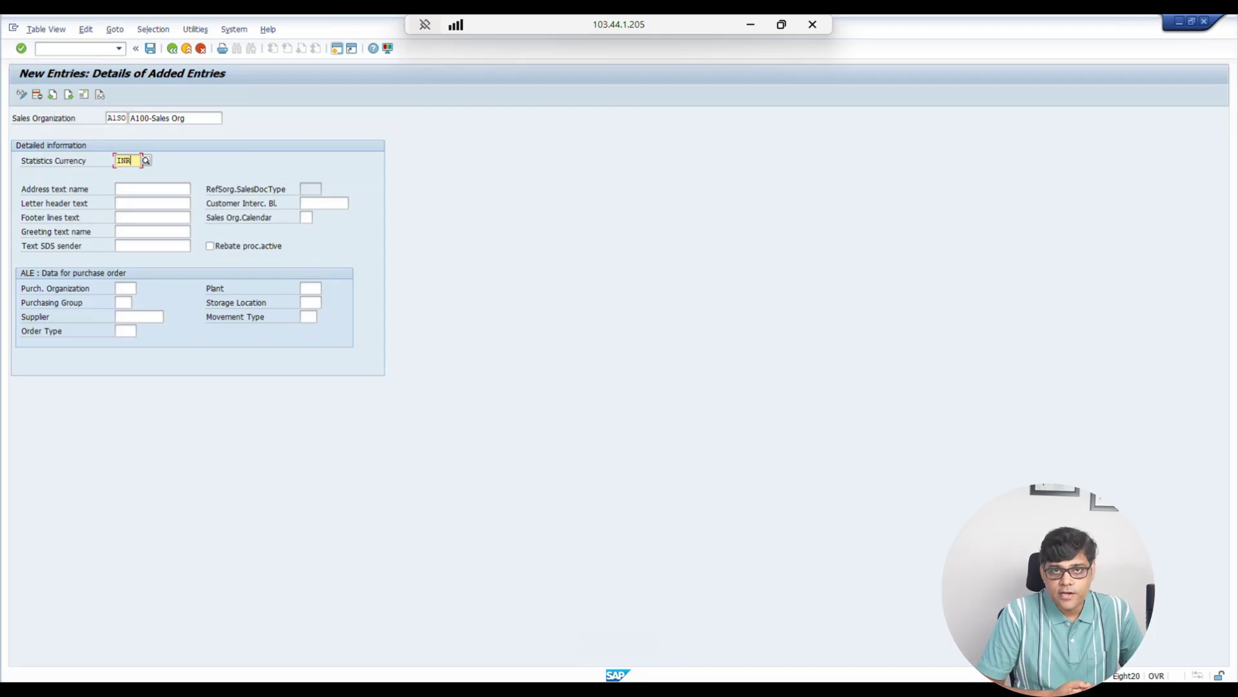
pyautogui.press('Return')
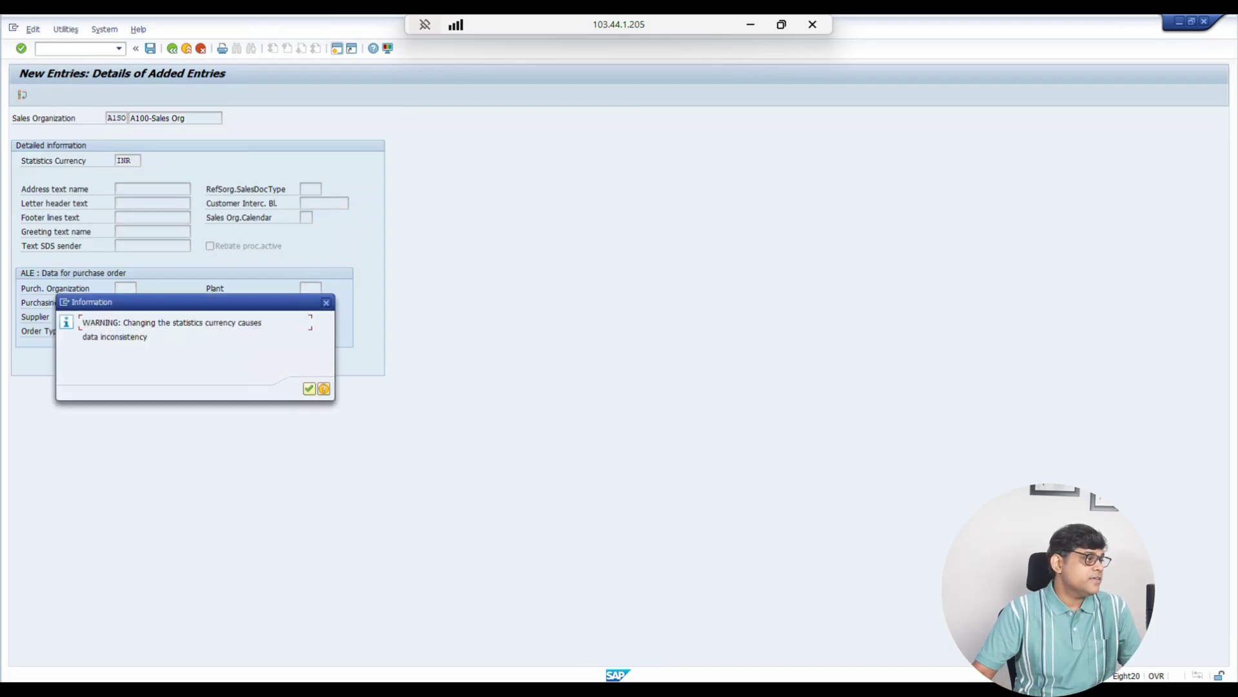
pyautogui.press('Return')
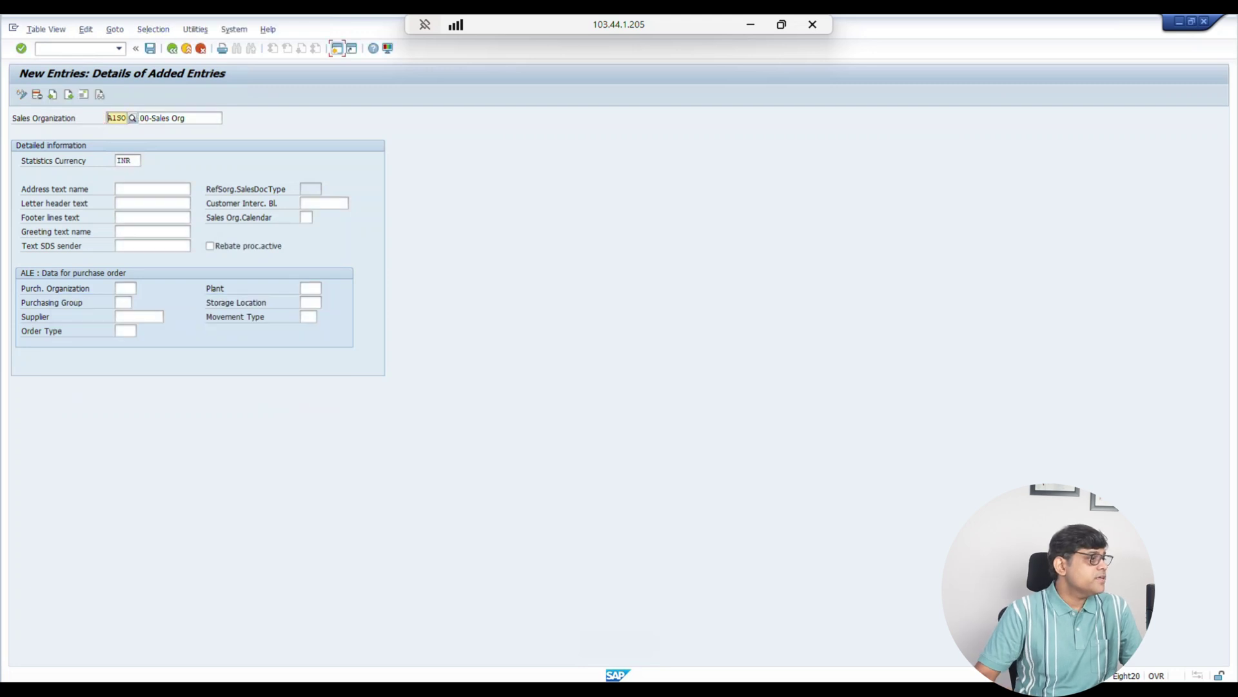
# Open the address details of sales organization A1SO for editing the name.
pyautogui.click(84, 95)
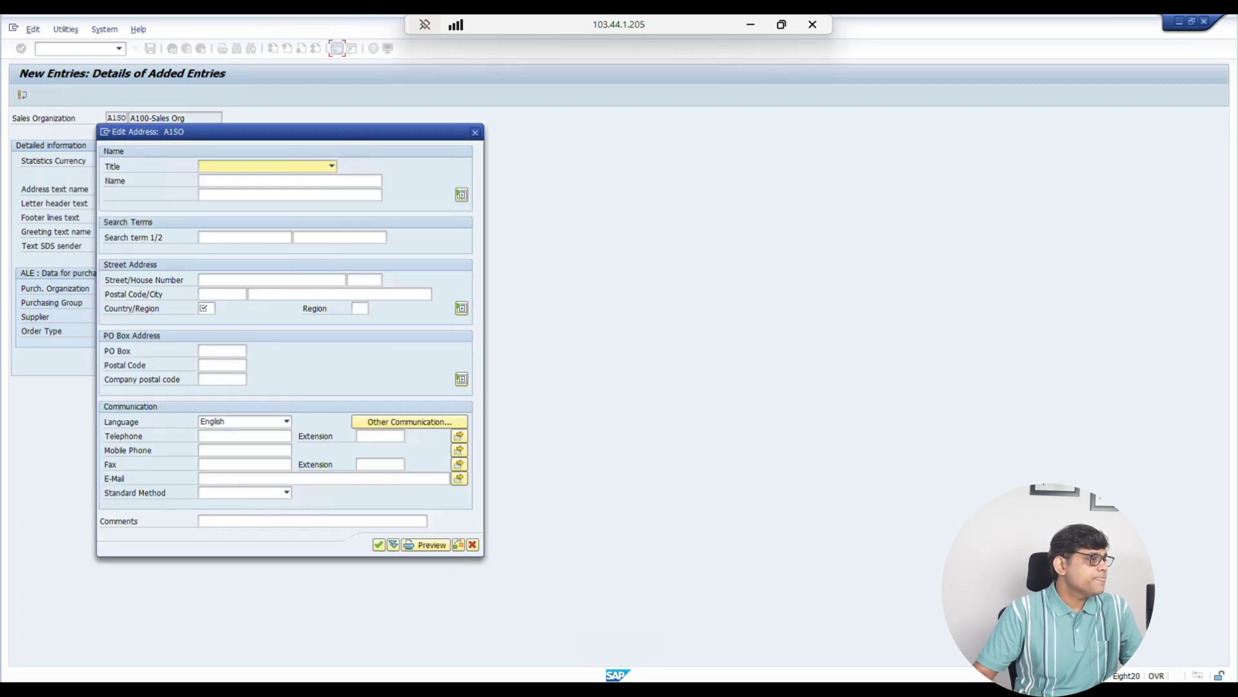
pyautogui.click(290, 181)
pyautogui.write('a100')
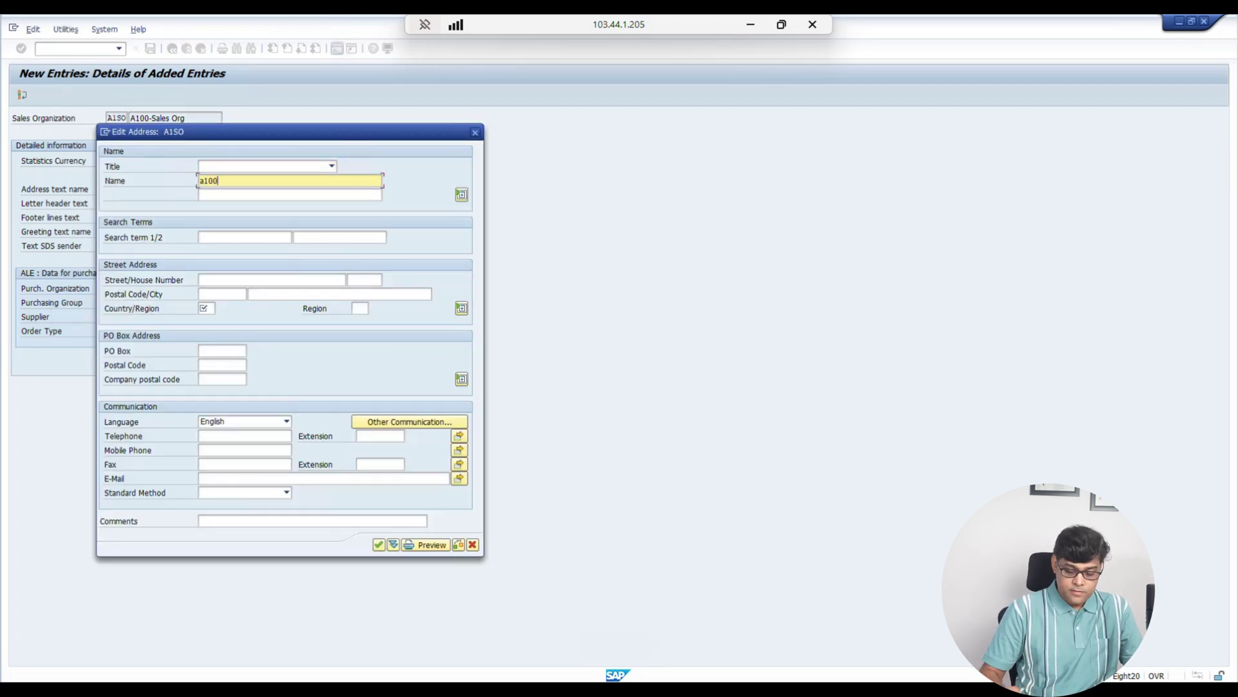
pyautogui.write('-sALES')
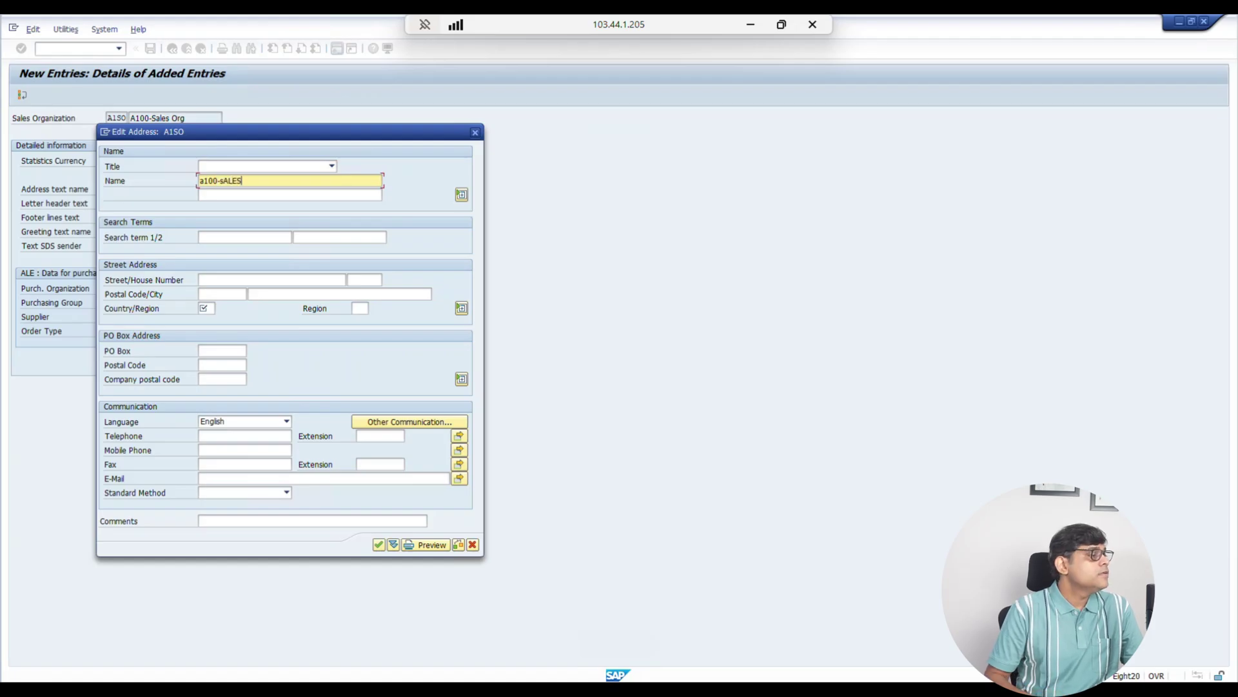
pyautogui.press('BackSpace')
pyautogui.press('BackSpace')
pyautogui.press('BackSpace')
pyautogui.press('BackSpace')
pyautogui.press('BackSpace')
pyautogui.press('BackSpace')
pyautogui.press('BackSpace')
pyautogui.press('BackSpace')
pyautogui.press('BackSpace')
pyautogui.press('BackSpace')
pyautogui.write('a100')
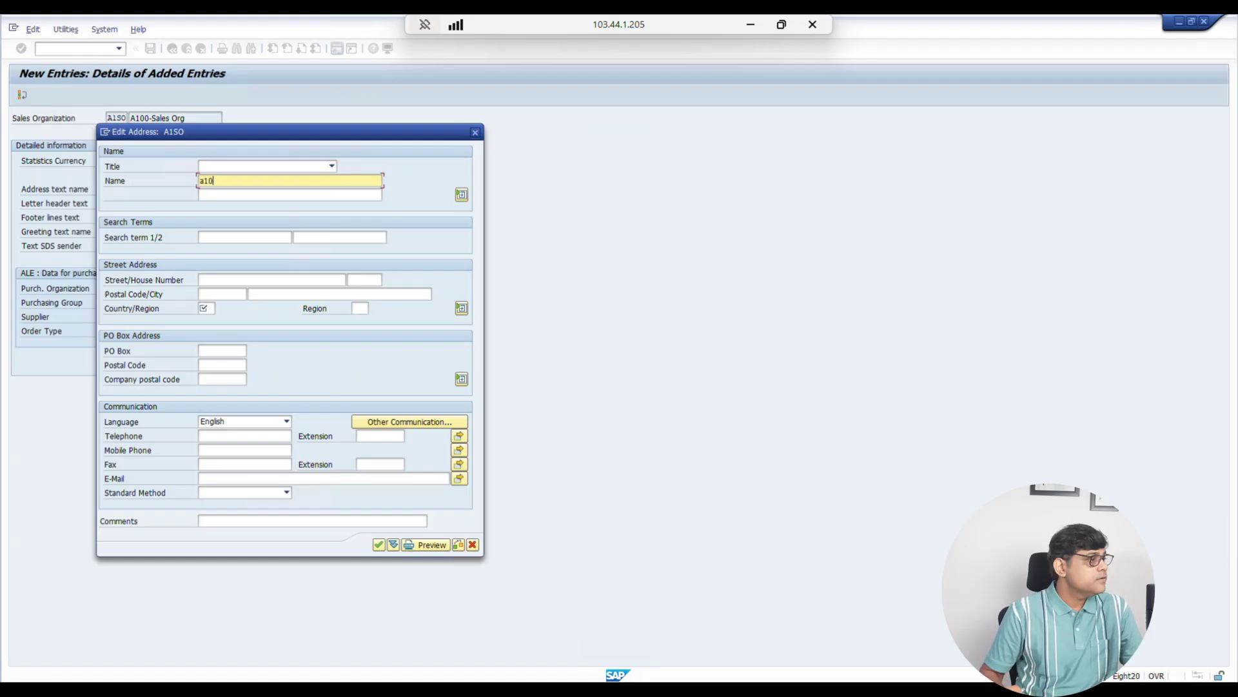
pyautogui.press('BackSpace')
pyautogui.press('BackSpace')
pyautogui.press('BackSpace')
pyautogui.press('BackSpace')
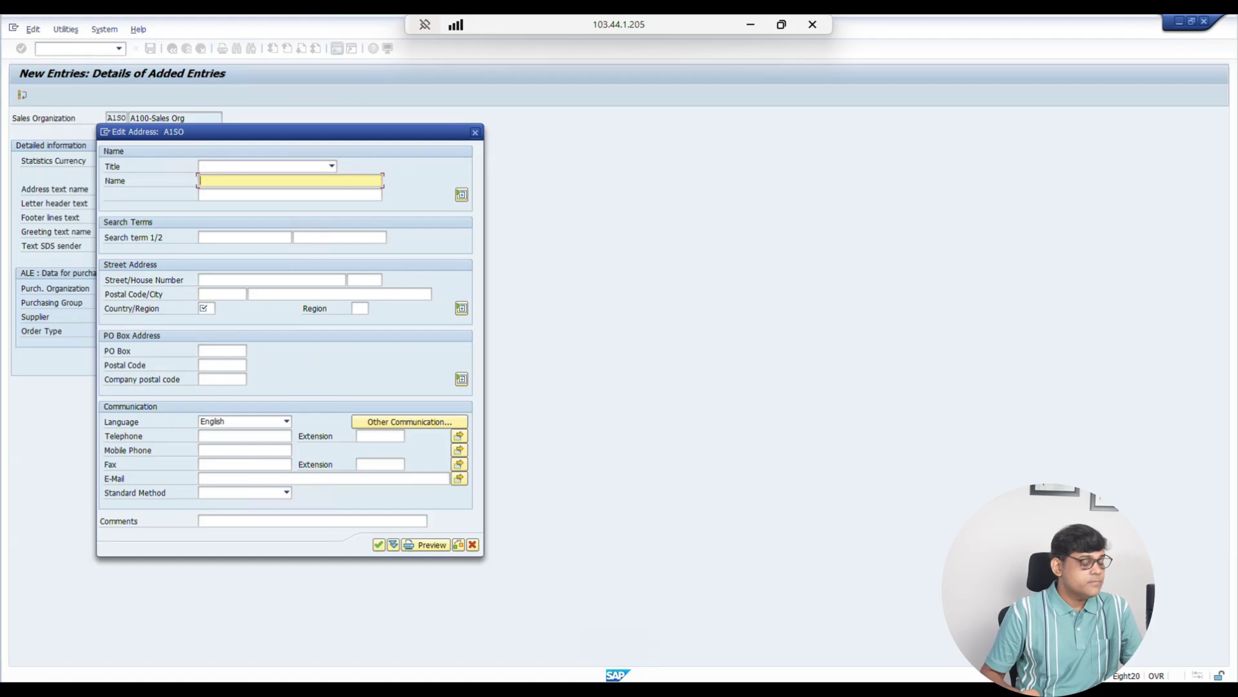
# Enter A100-Sales Org as the address name and set the country to IN.
pyautogui.write('A100-')
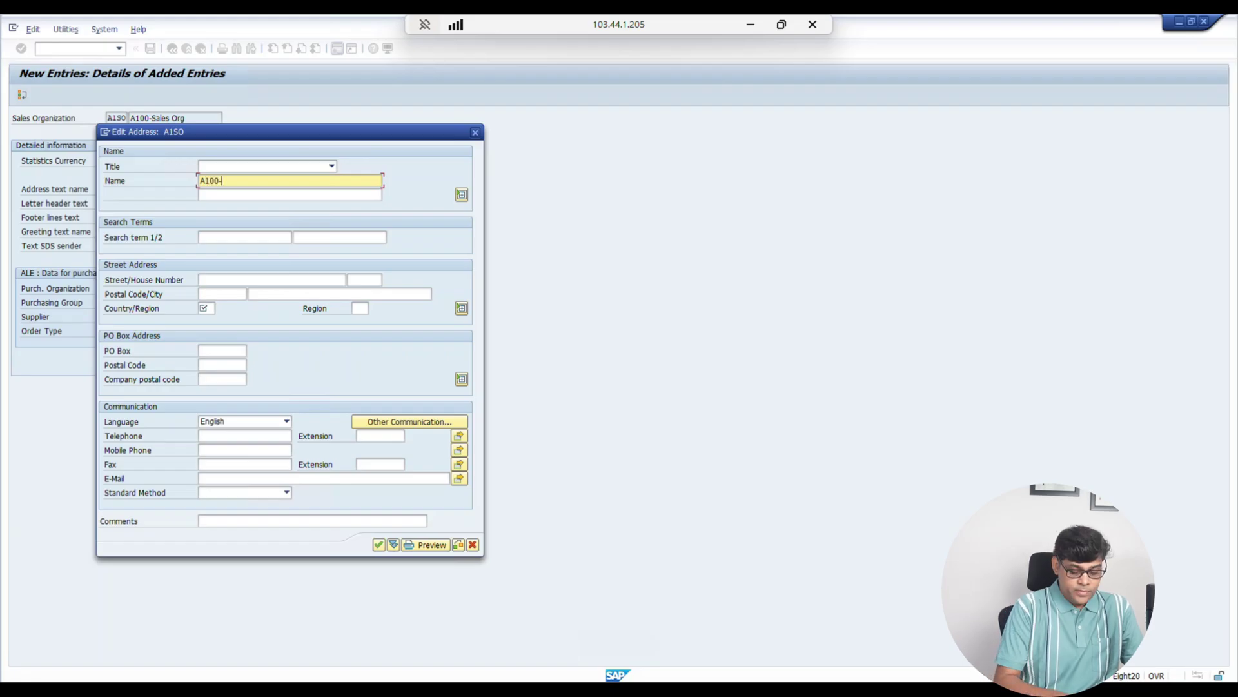
pyautogui.write('Sales Org')
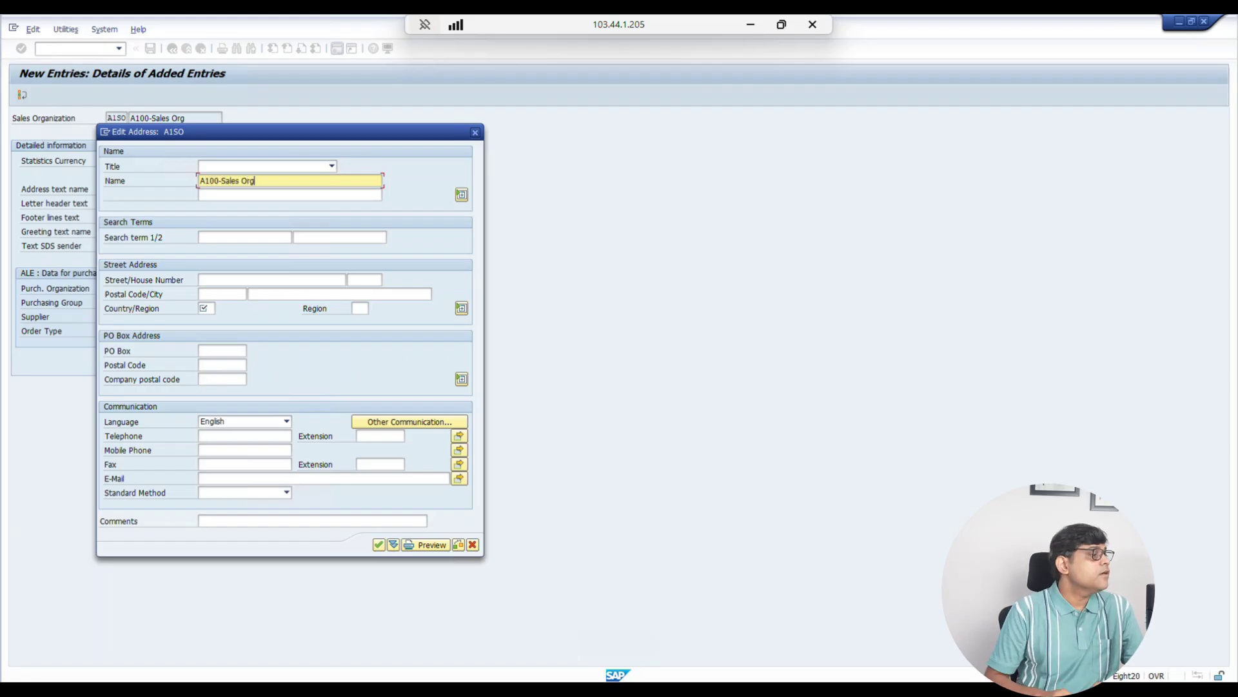
pyautogui.click(205, 308)
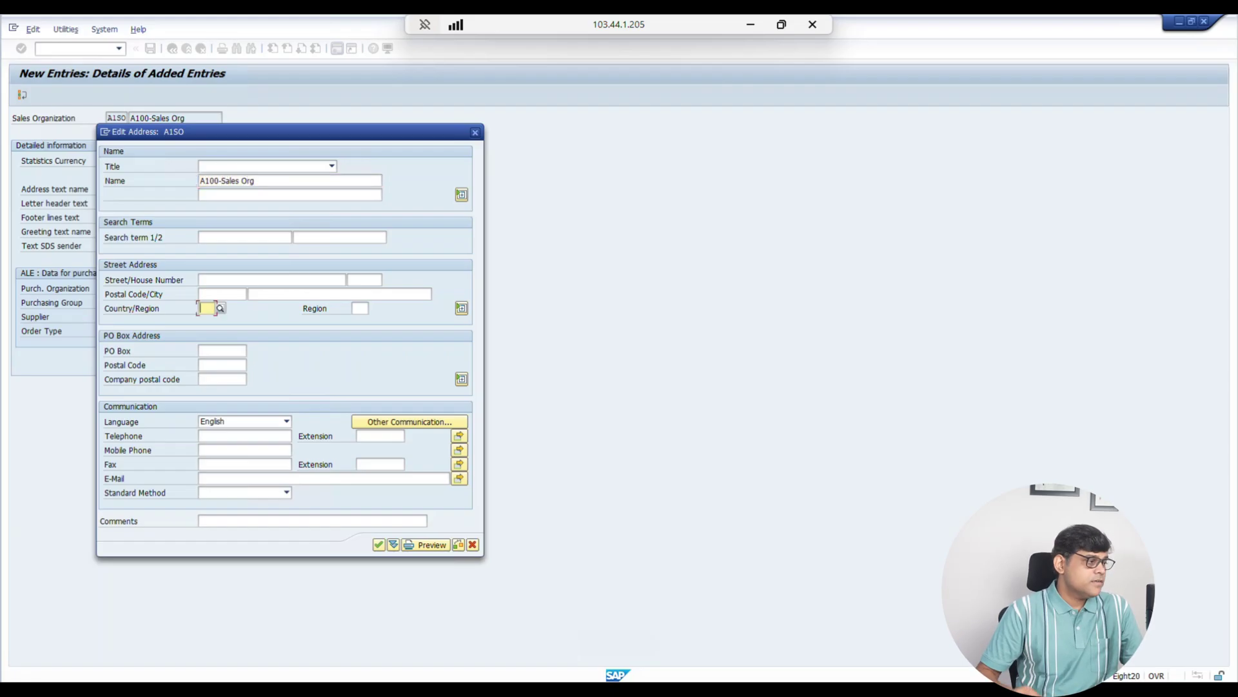
pyautogui.write('IN')
pyautogui.press('Tab')
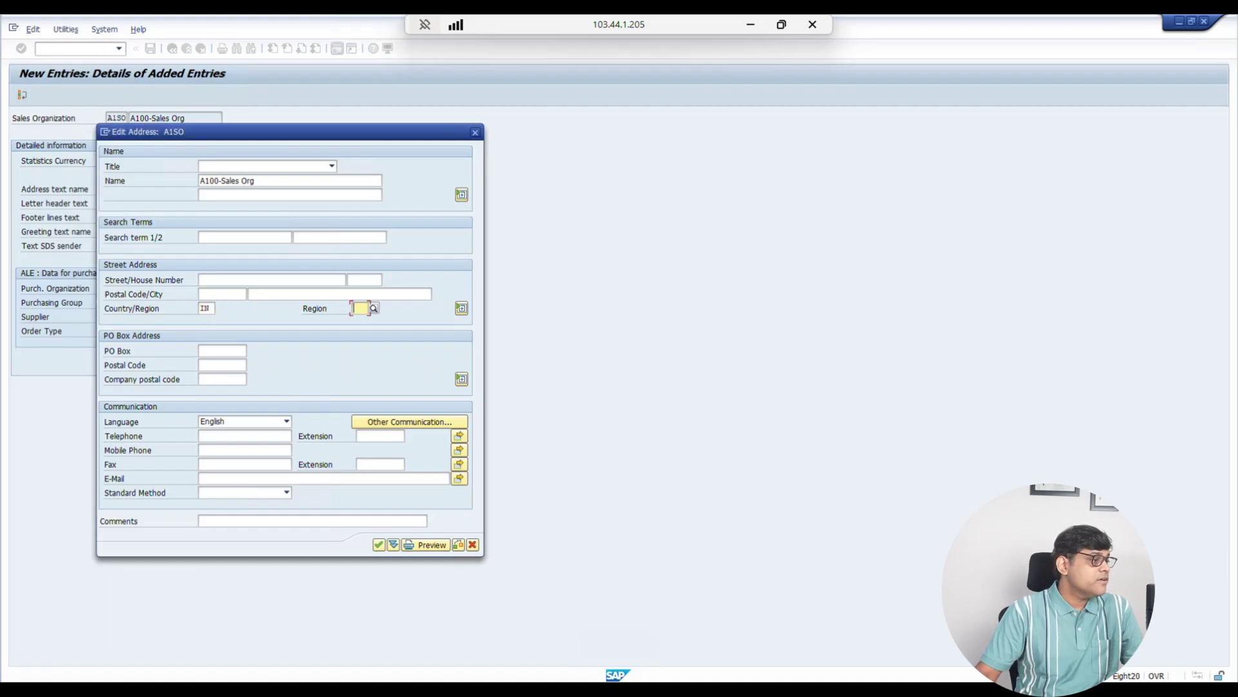
# Find Delhi in the list of regions and assign its region code 30 to the address.
pyautogui.click(374, 308)
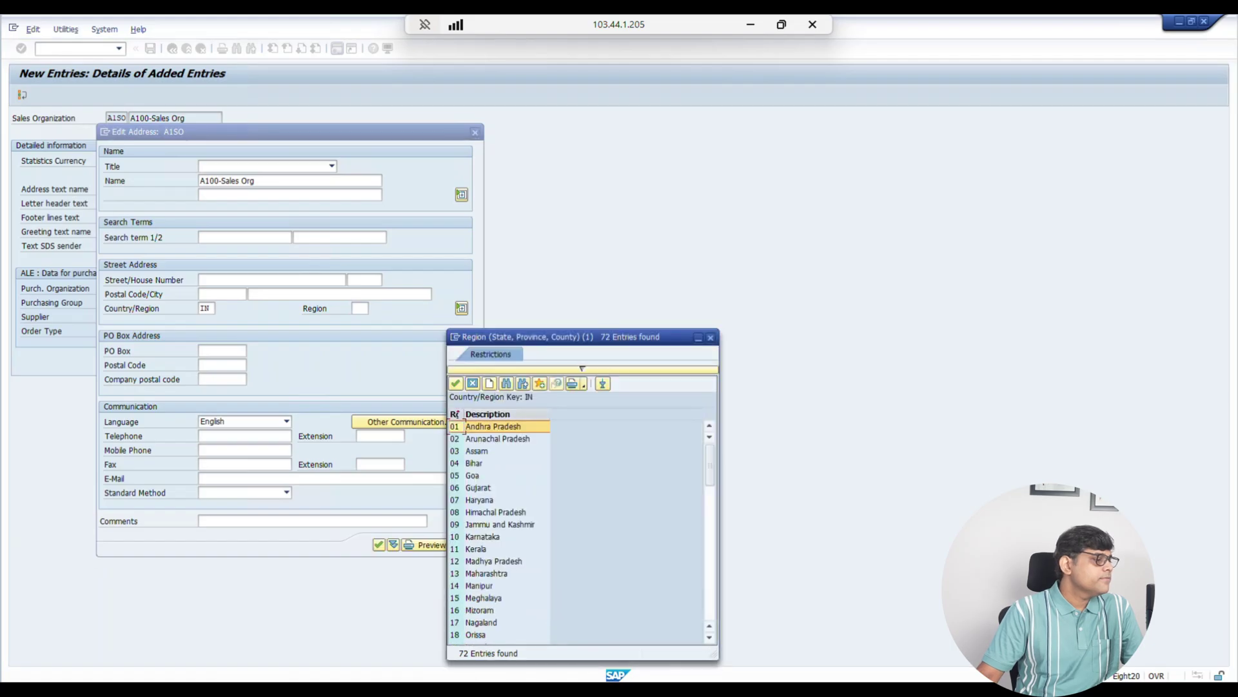
pyautogui.click(507, 384)
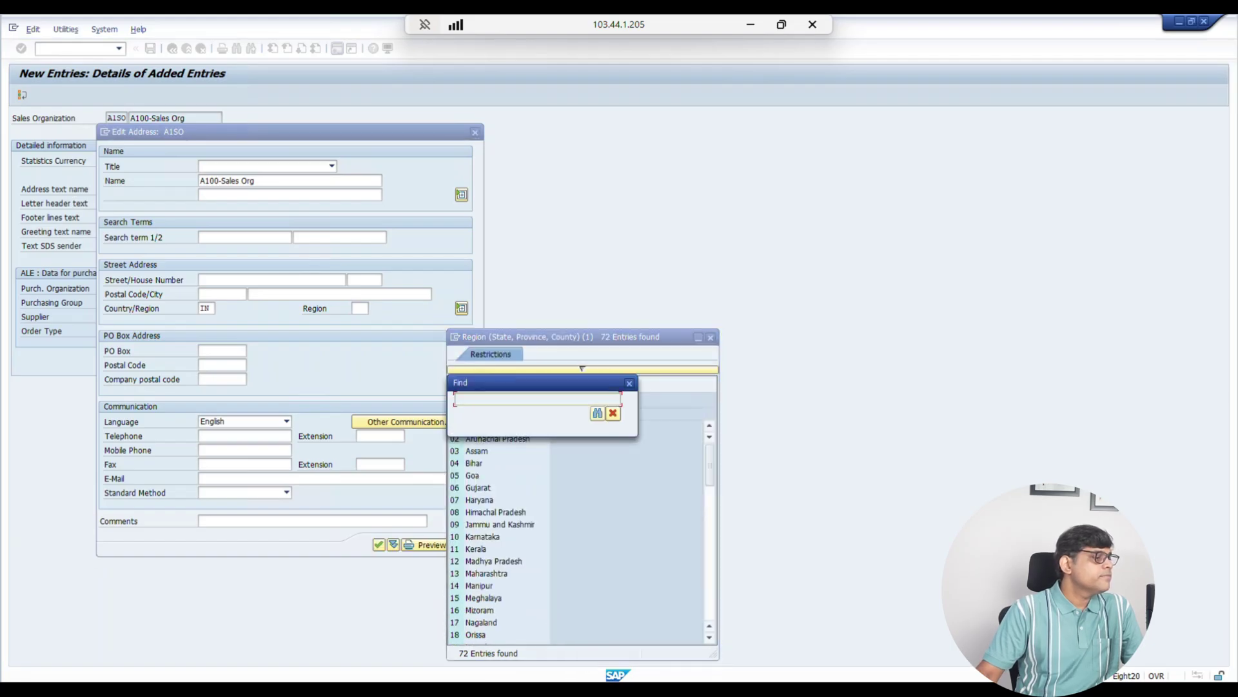
pyautogui.write('delhi')
pyautogui.press('Return')
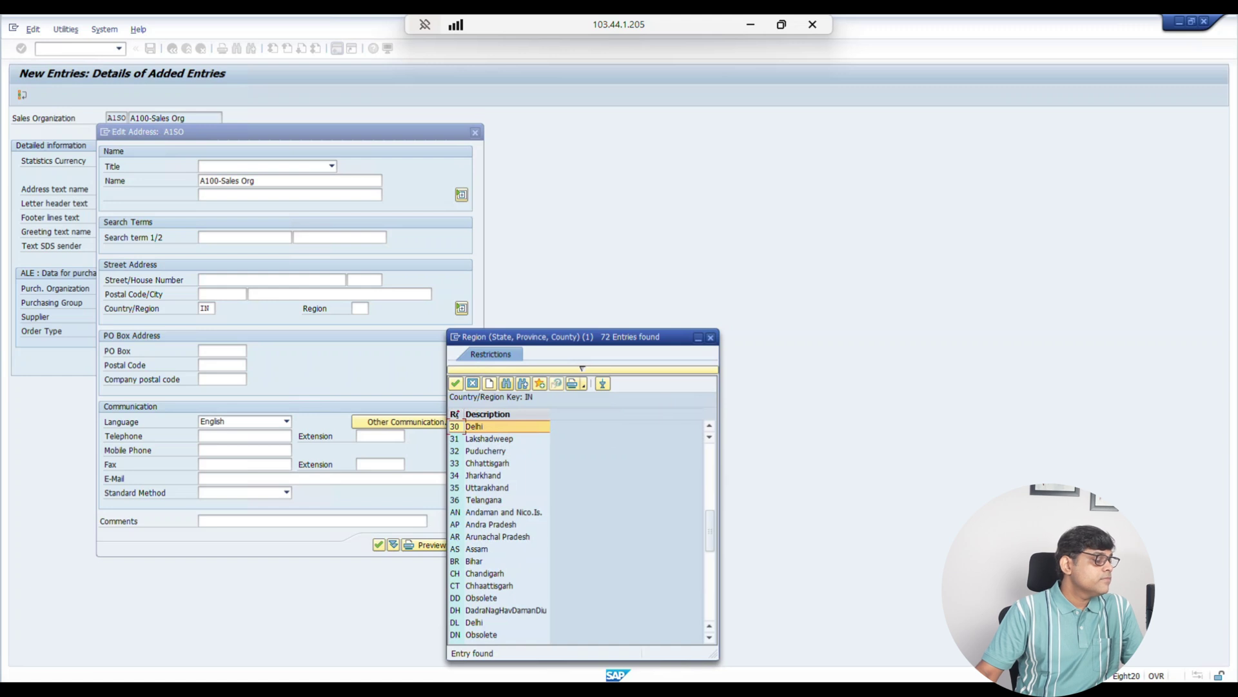
pyautogui.press('Return')
pyautogui.press('Return')
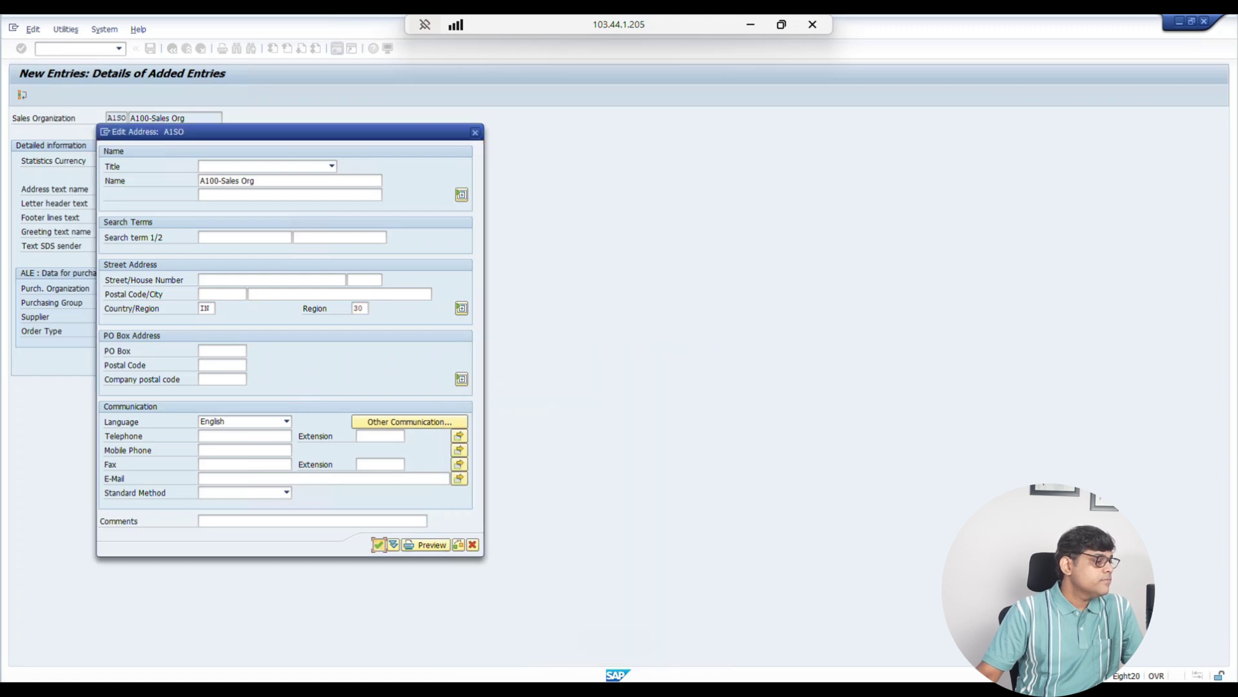
# Save sales organization A1SO in the ABC Bakery Ltd customizing request and return to the implementation guide structure.
pyautogui.hotkey('ctrl', 's')
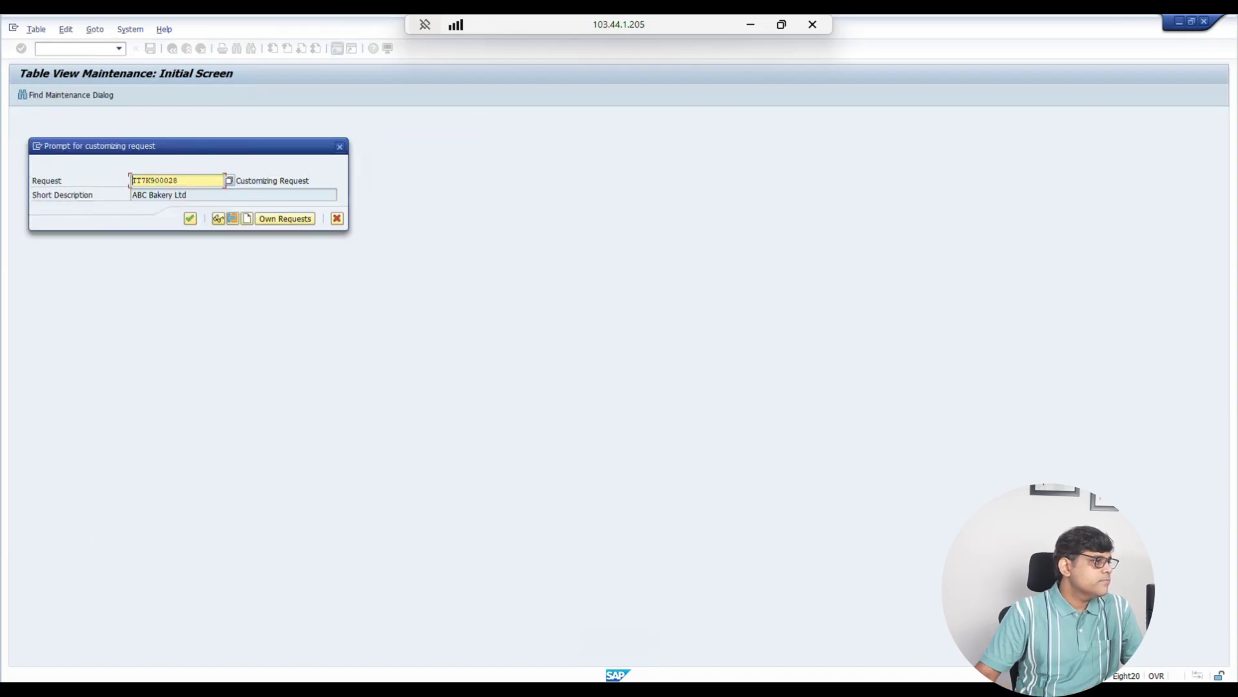
pyautogui.press('Return')
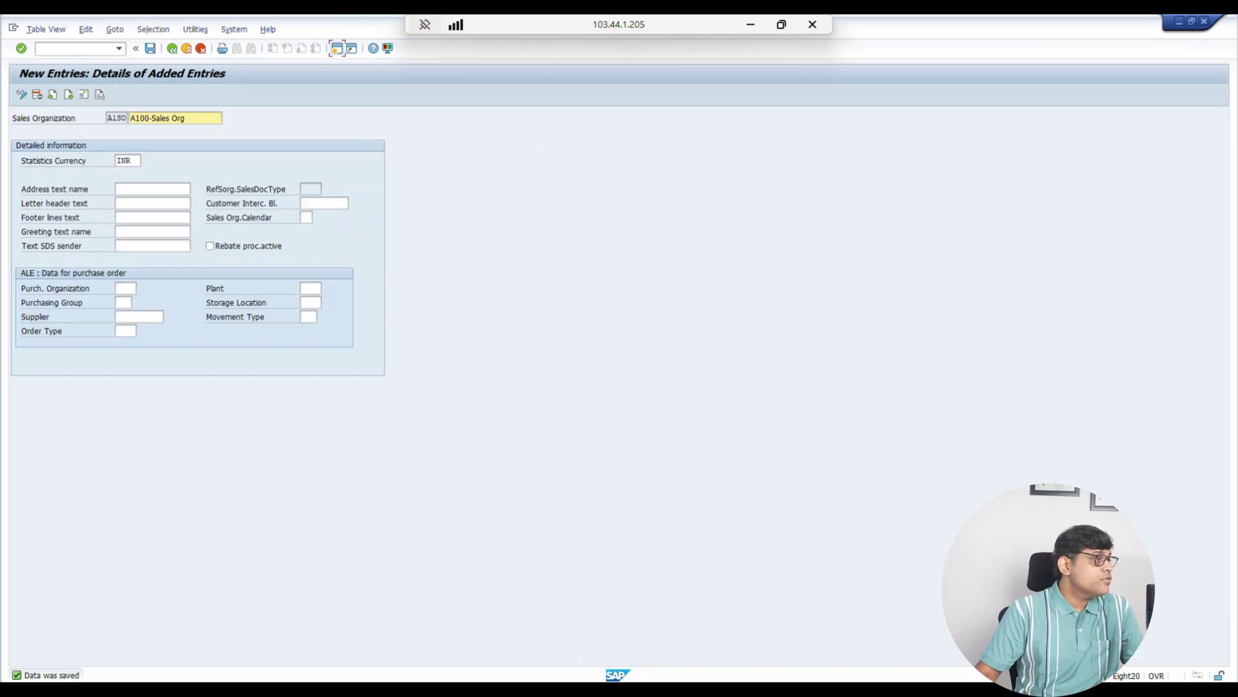
pyautogui.click(187, 48)
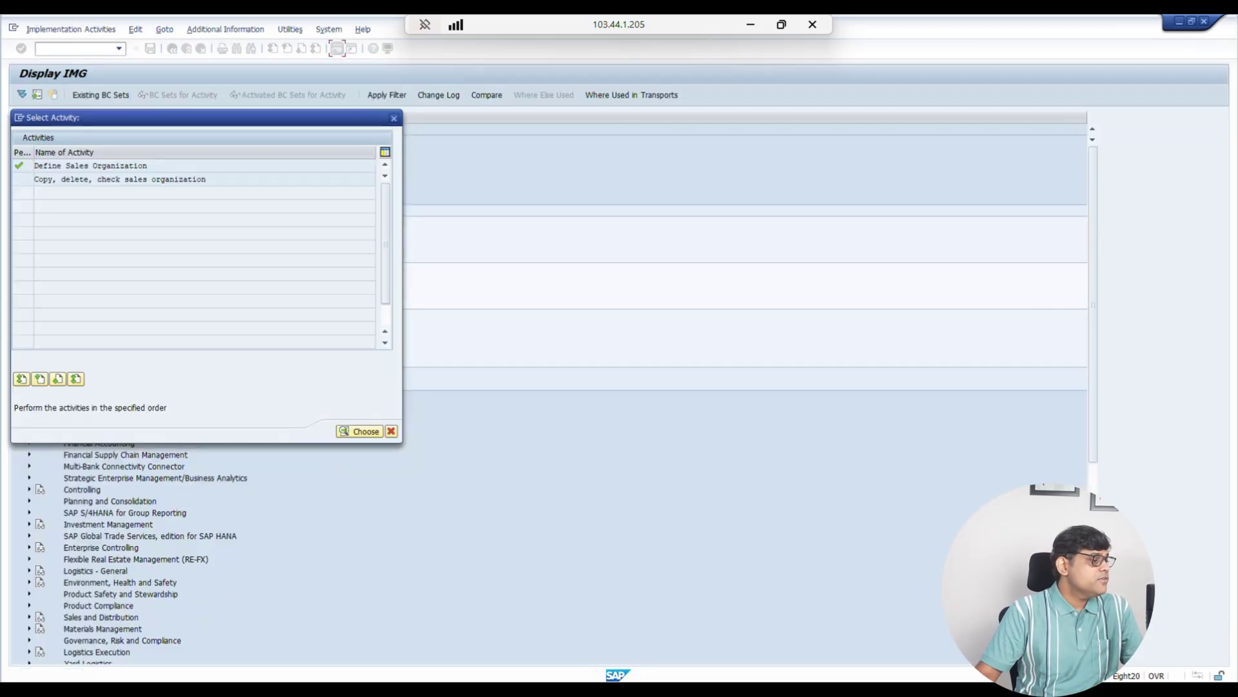
pyautogui.click(391, 430)
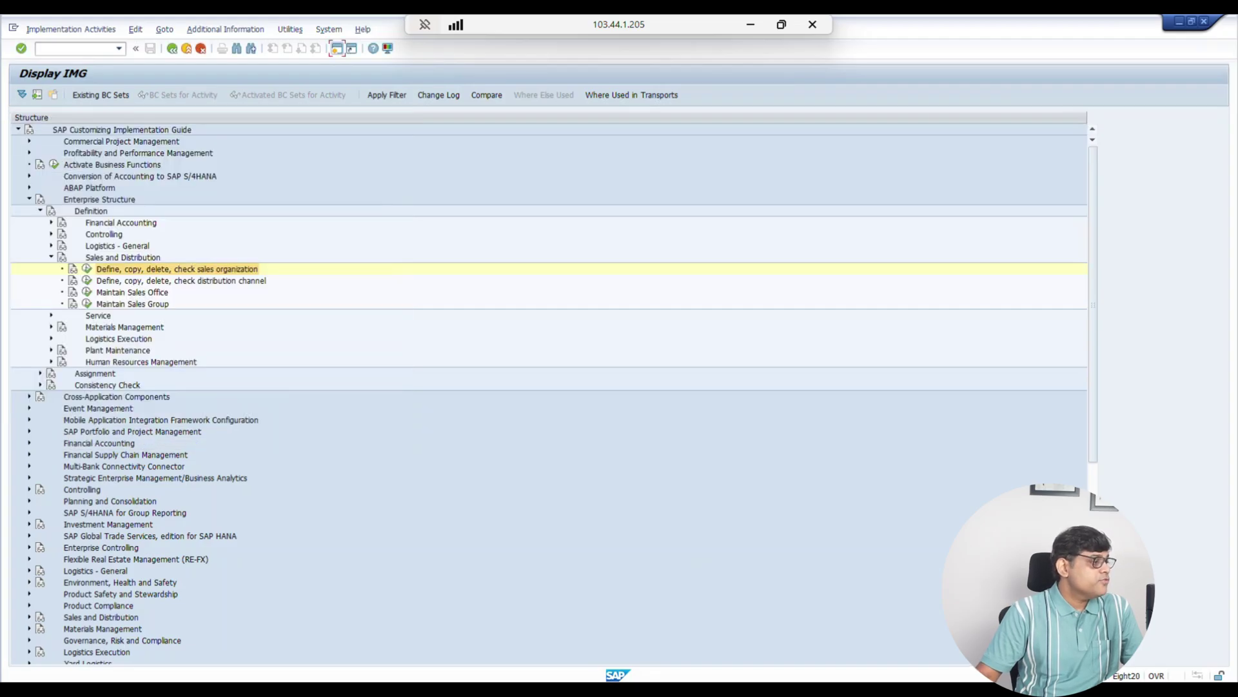
# Open the activity Assign sales organization to company code among the Sales and Distribution assignments of the enterprise structure.
pyautogui.click(40, 373)
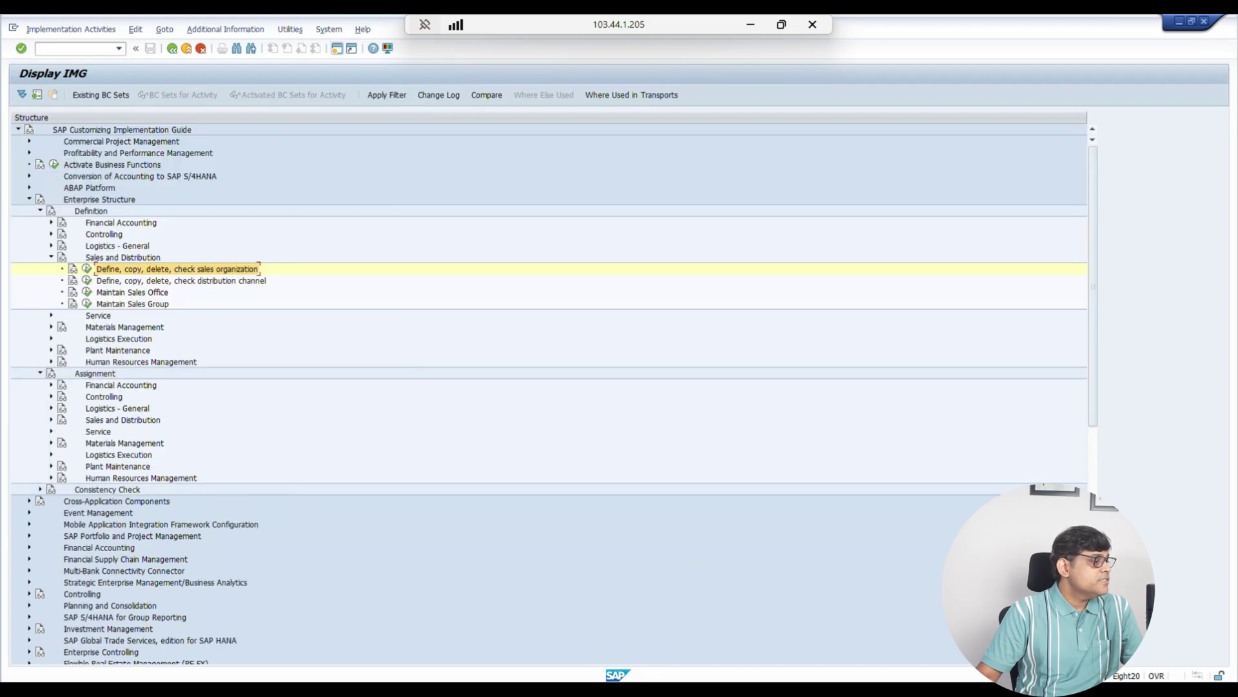
pyautogui.click(51, 420)
pyautogui.click(86, 431)
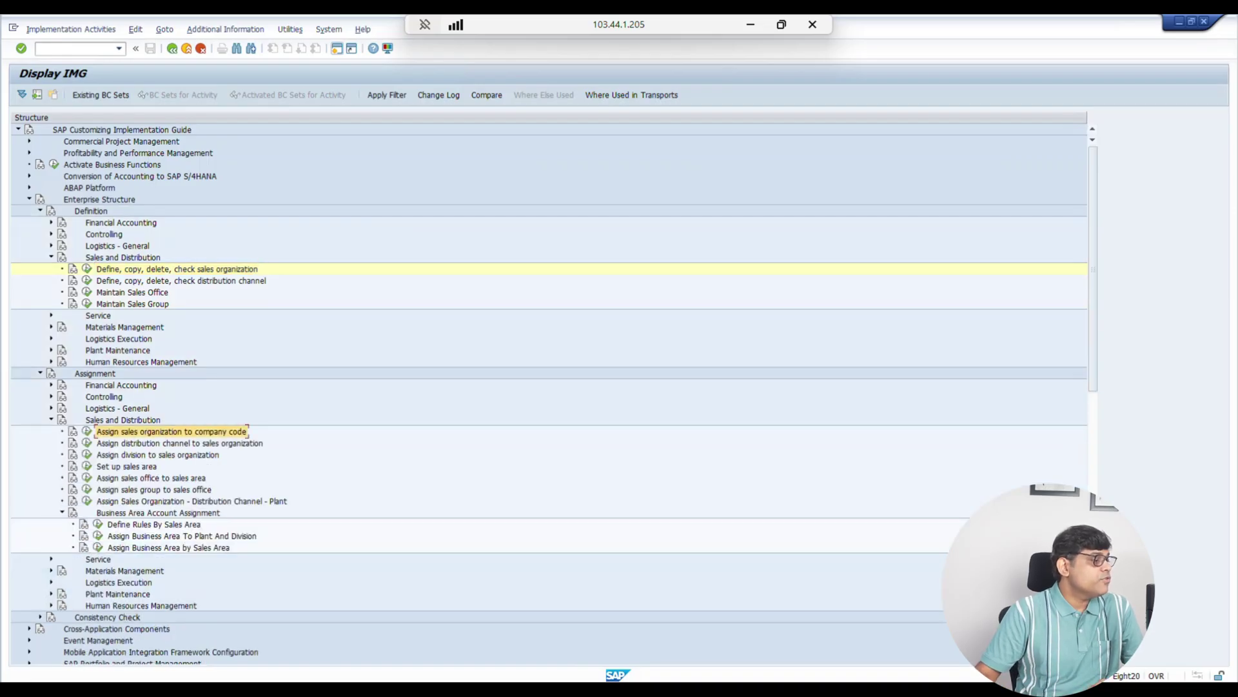
pyautogui.click(87, 431)
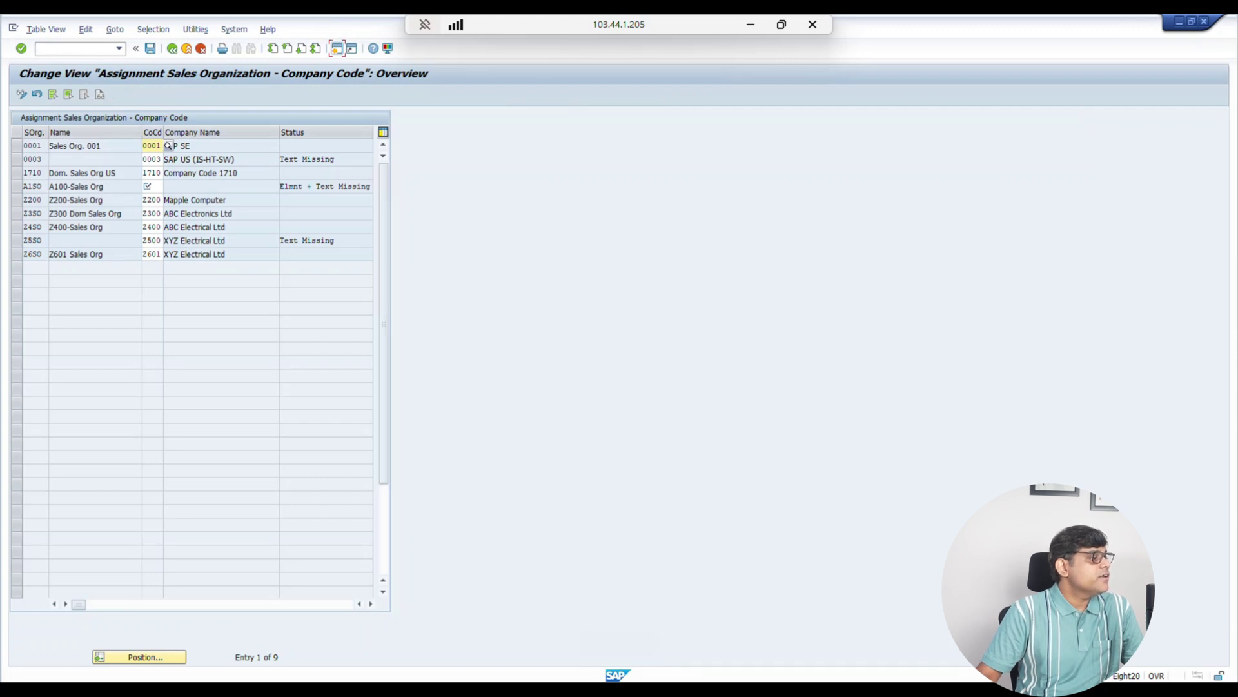
# Assign company code A100 to sales organization A1SO and save the assignment in the ABC Bakery Ltd customizing request.
pyautogui.click(151, 186)
pyautogui.write('A100')
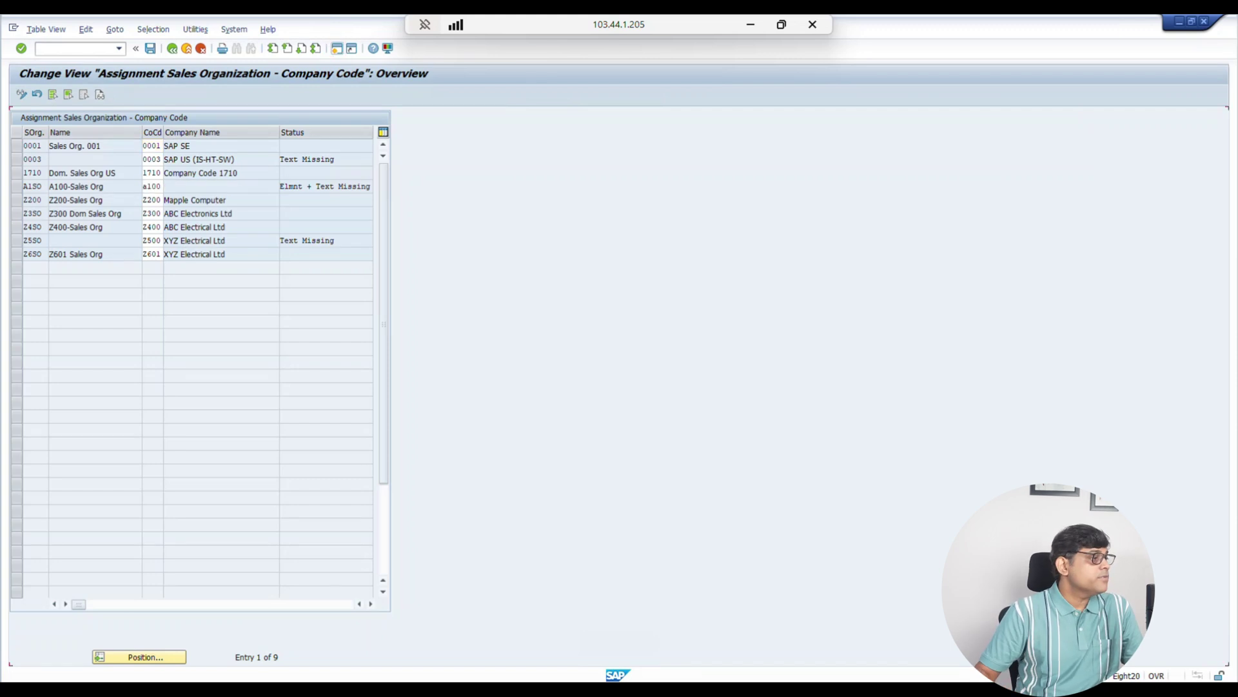
pyautogui.press('Return')
pyautogui.hotkey('ctrl', 's')
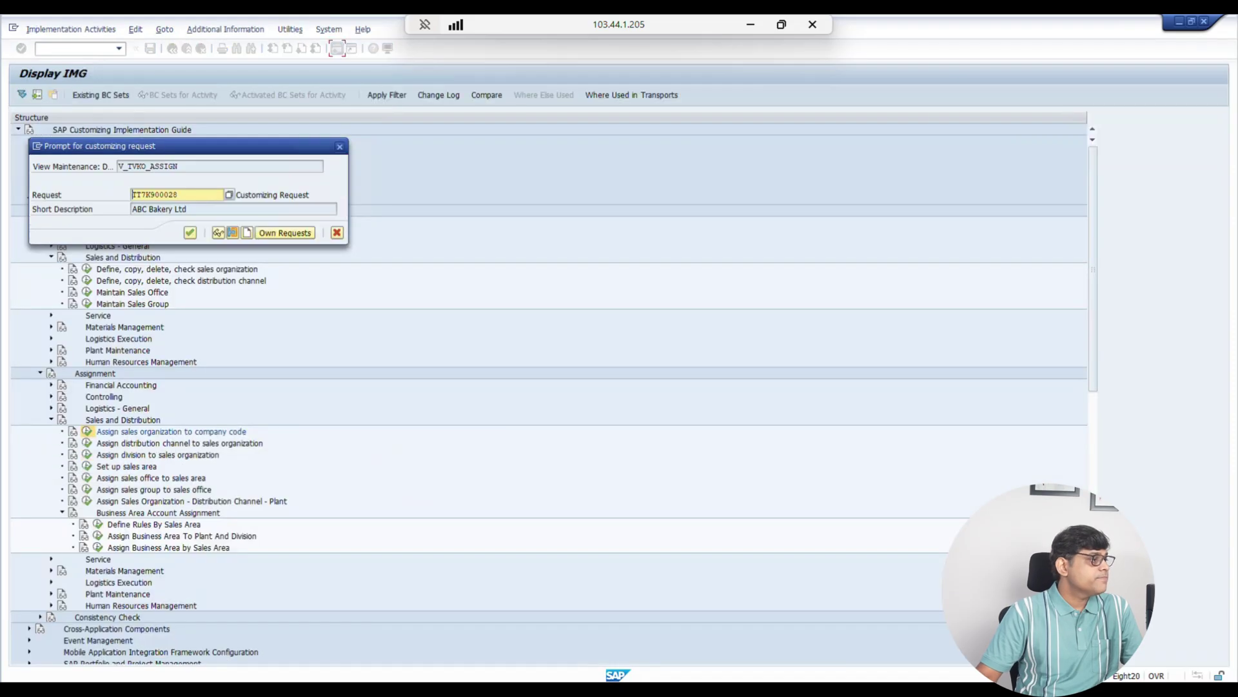
pyautogui.press('Return')
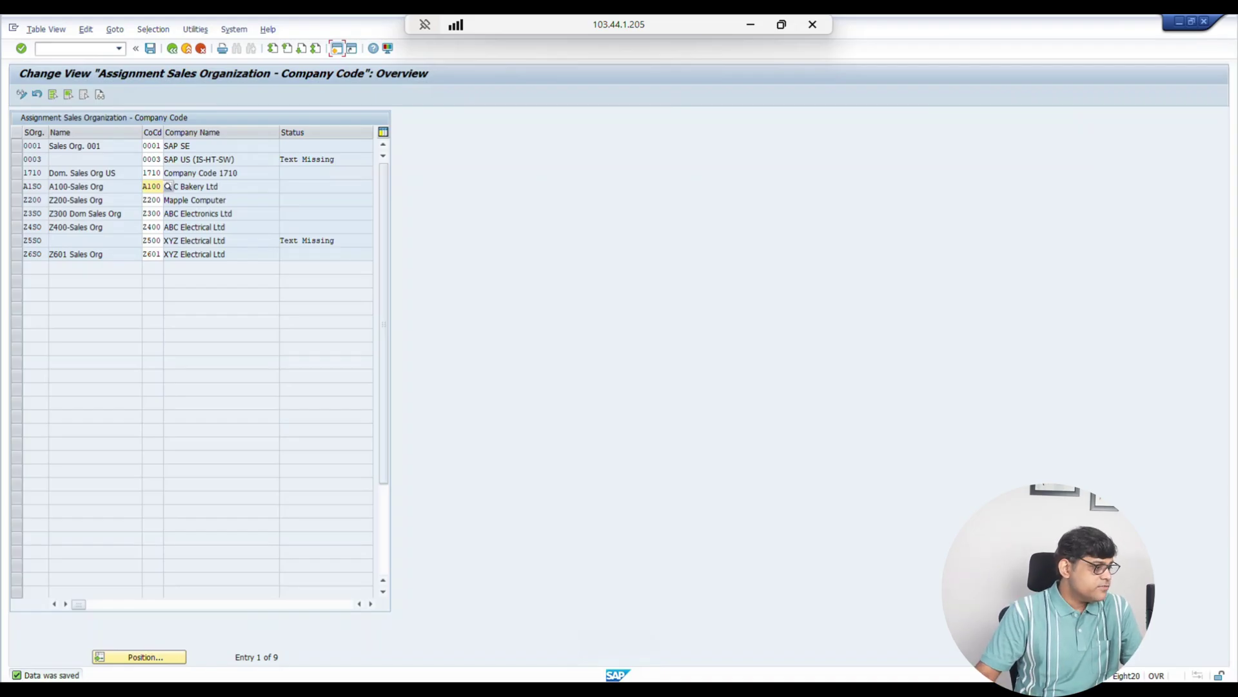
# Switch to the SAP session with the organizational object lists, find company code A100 and display its structure.
pyautogui.moveTo(200, 689)
pyautogui.click(330, 635)
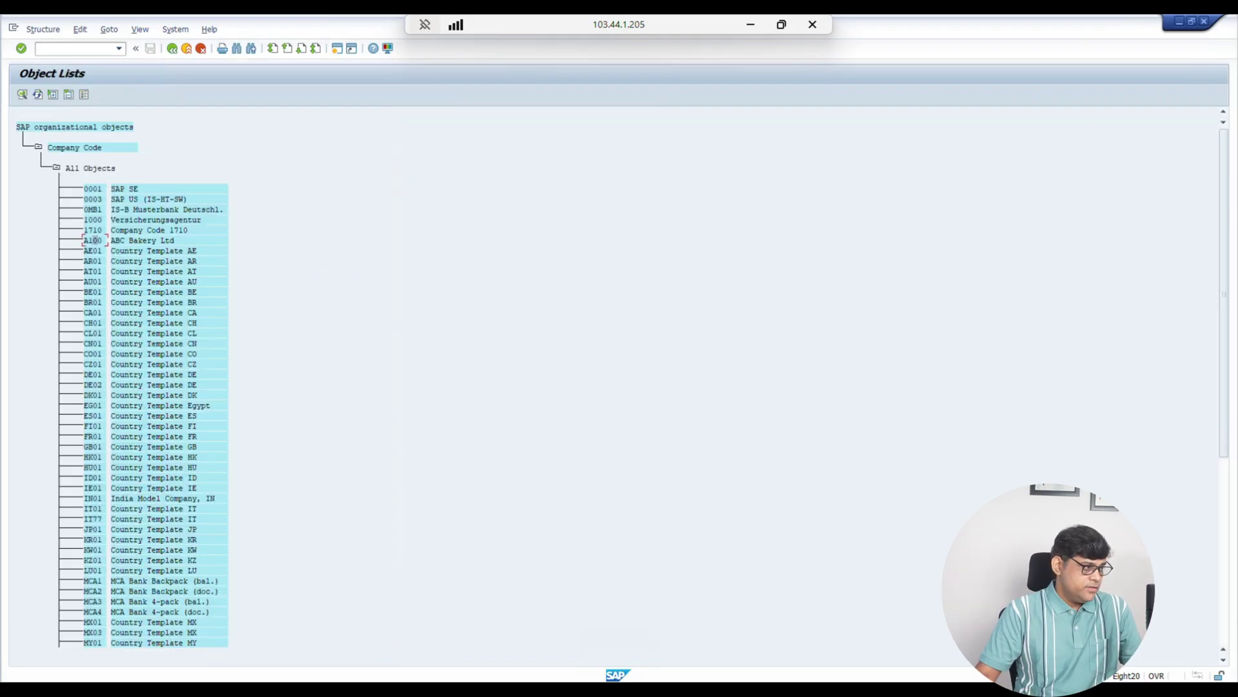
pyautogui.hotkey('ctrl', 'f')
pyautogui.press('Return')
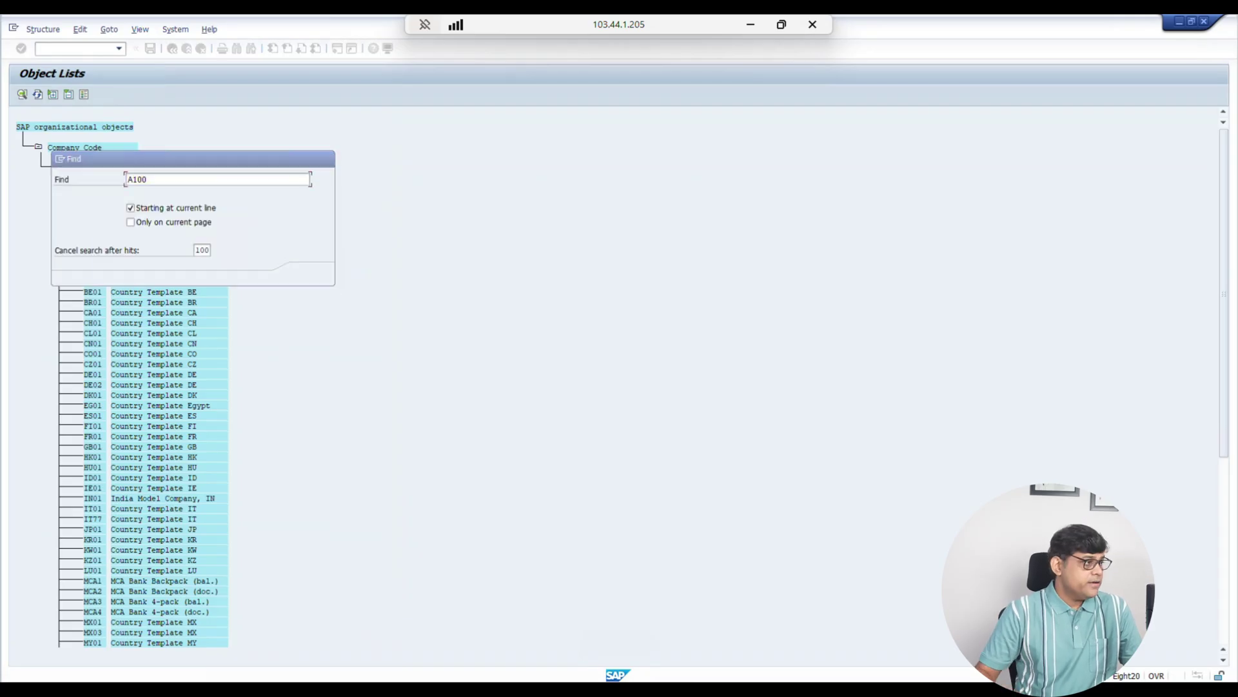
pyautogui.press('Return')
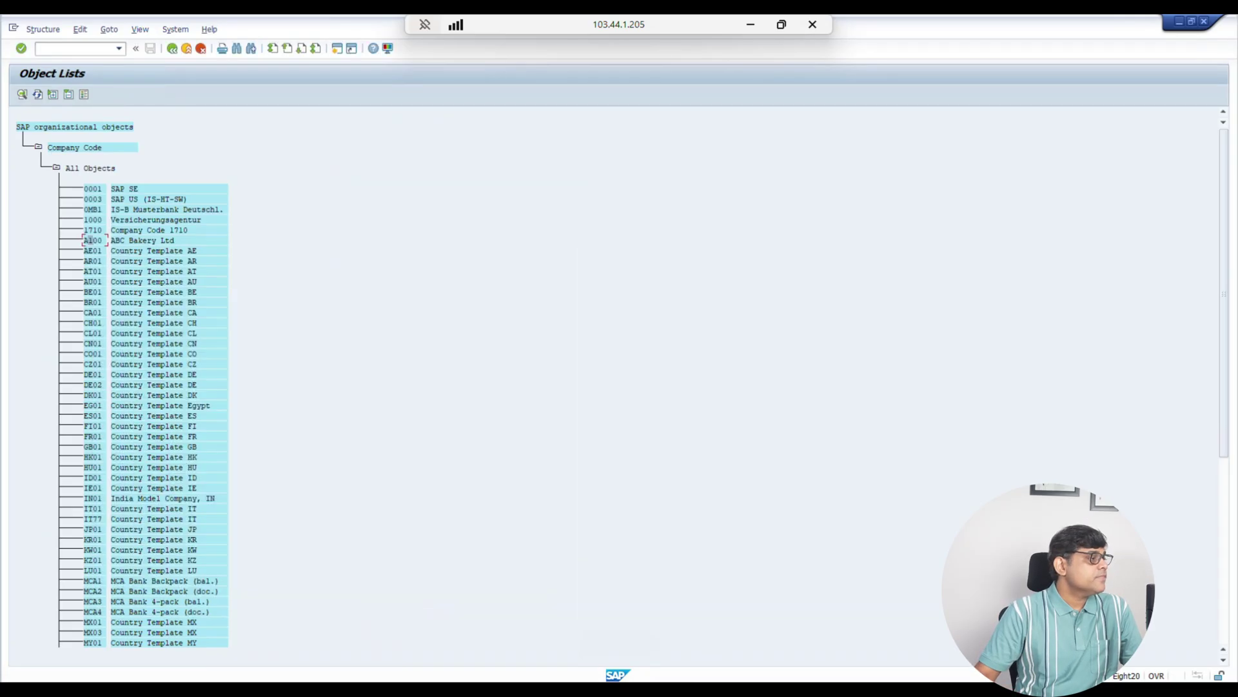
pyautogui.press('F2')
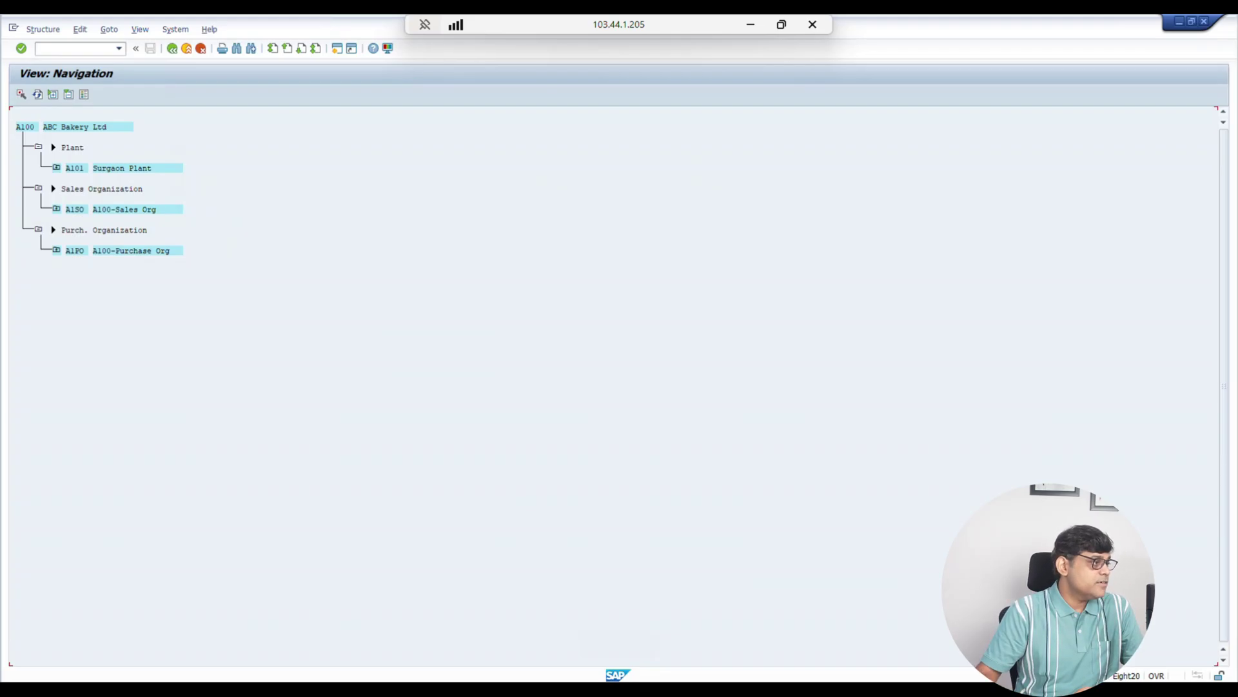
# Expand purchasing organization A1PO, sales organization A1SO and plant A101 under company code A100 to examine their assignments.
pyautogui.click(56, 250)
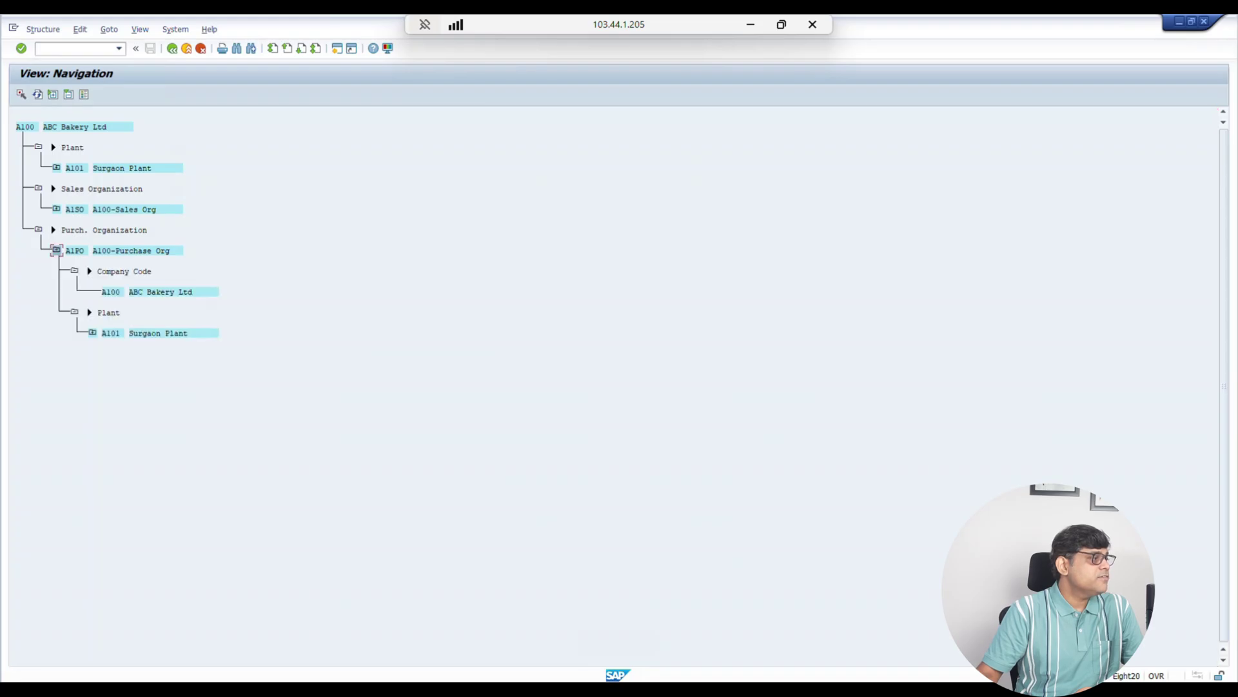
pyautogui.click(56, 209)
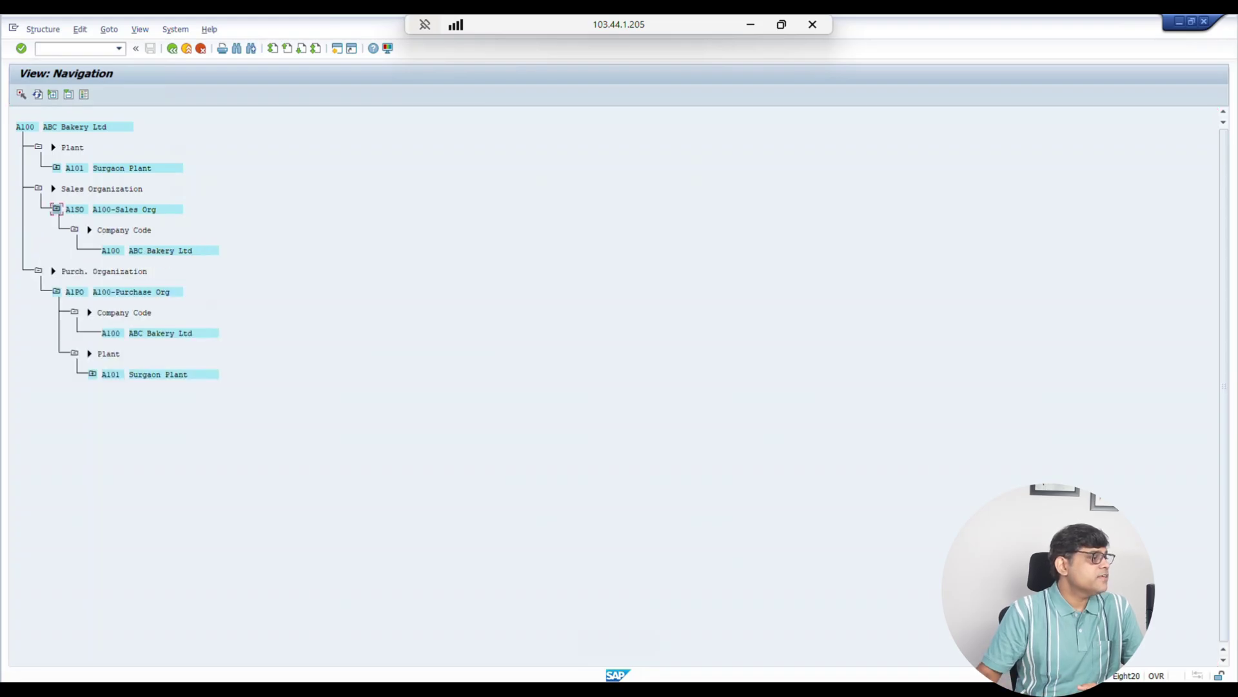
pyautogui.click(93, 374)
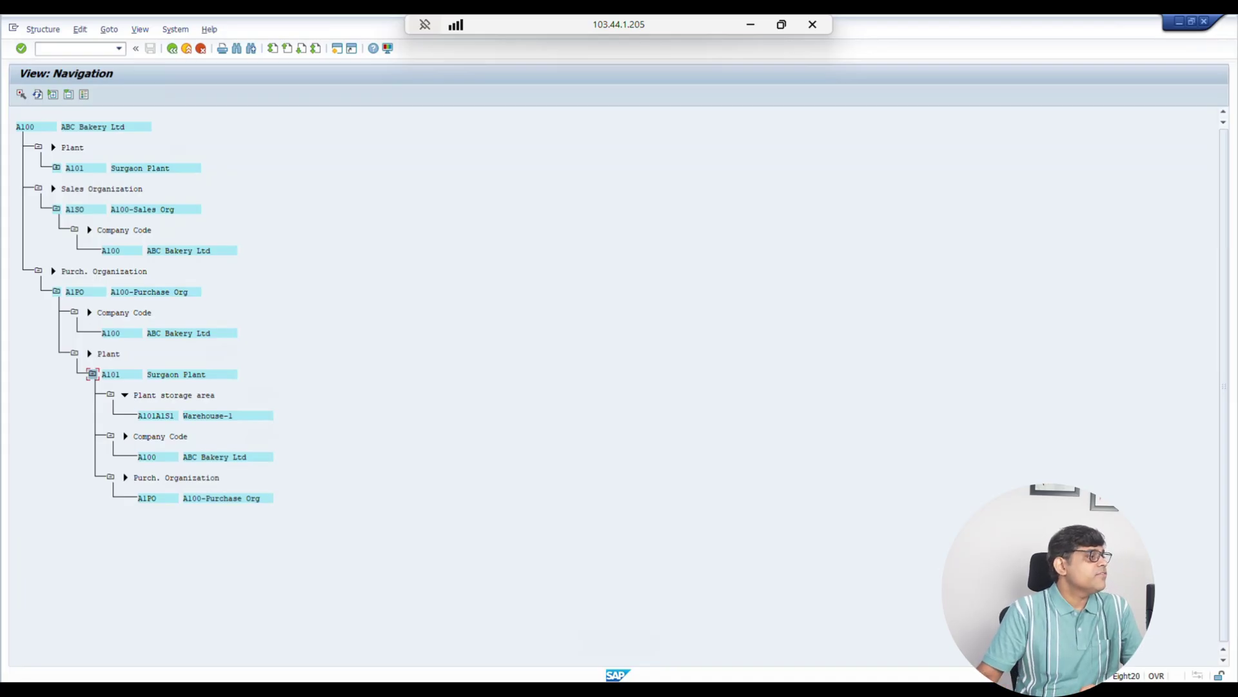
pyautogui.click(57, 168)
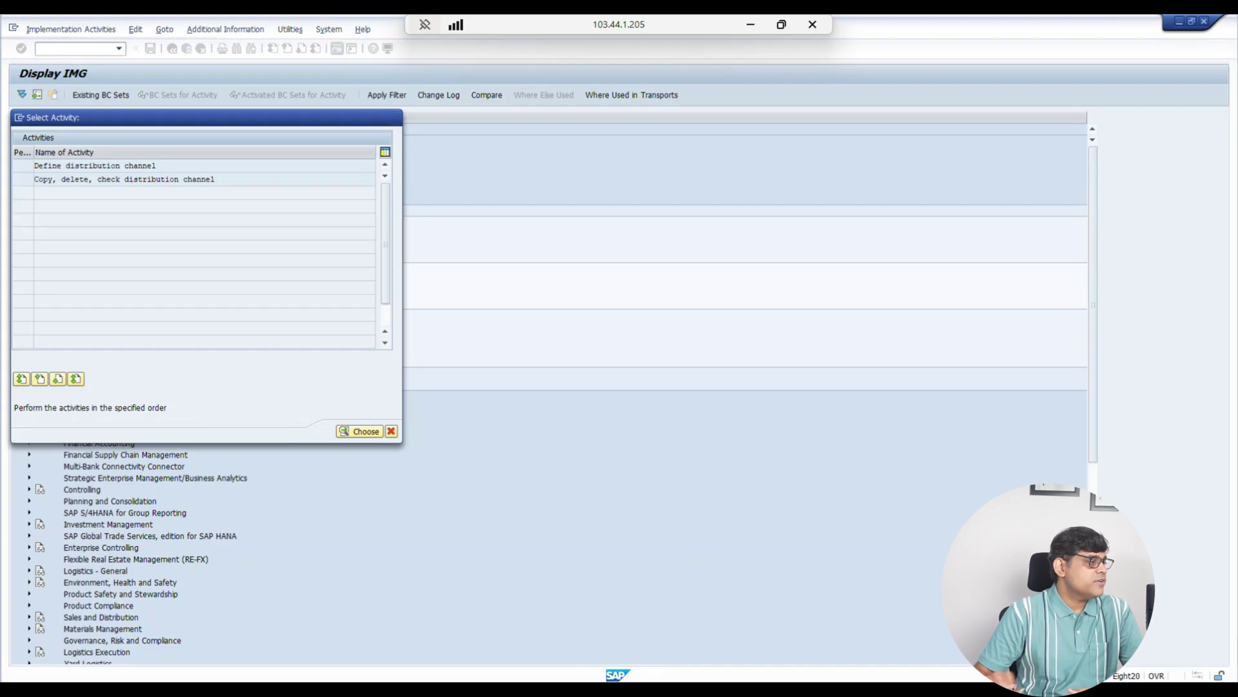
# Open the Define distribution channel activity and examine the existing channels, in particular E1 for B2B.
pyautogui.press('Return')
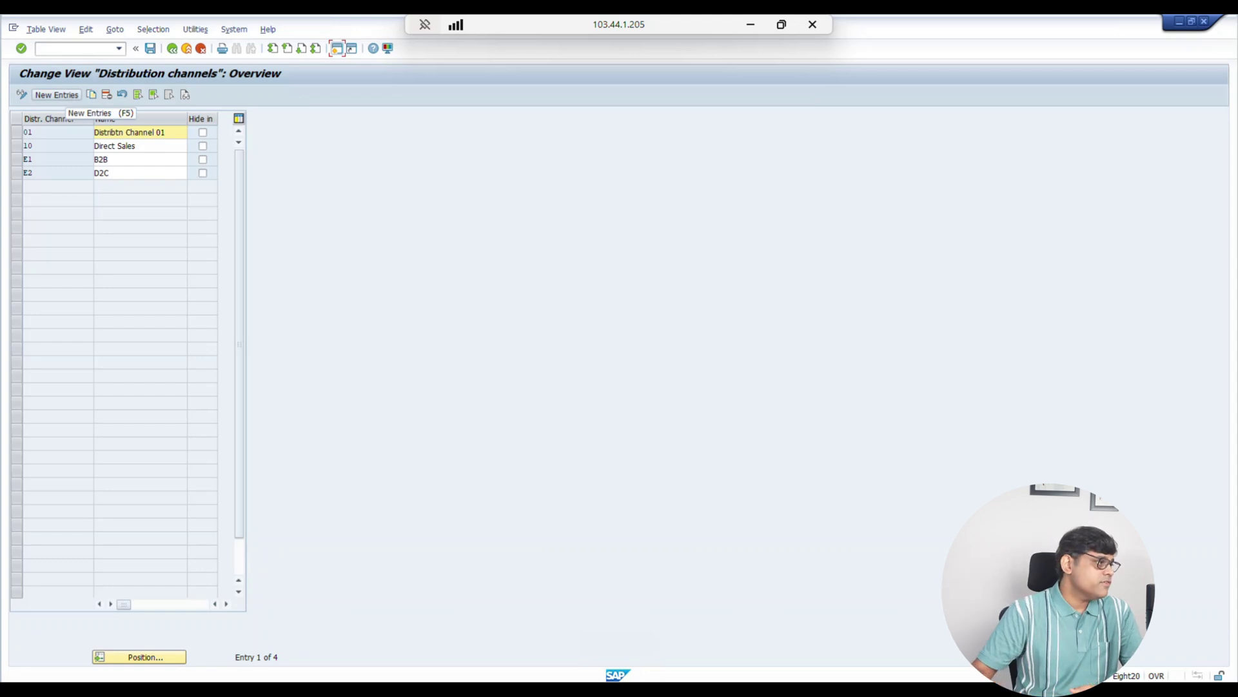
pyautogui.click(57, 95)
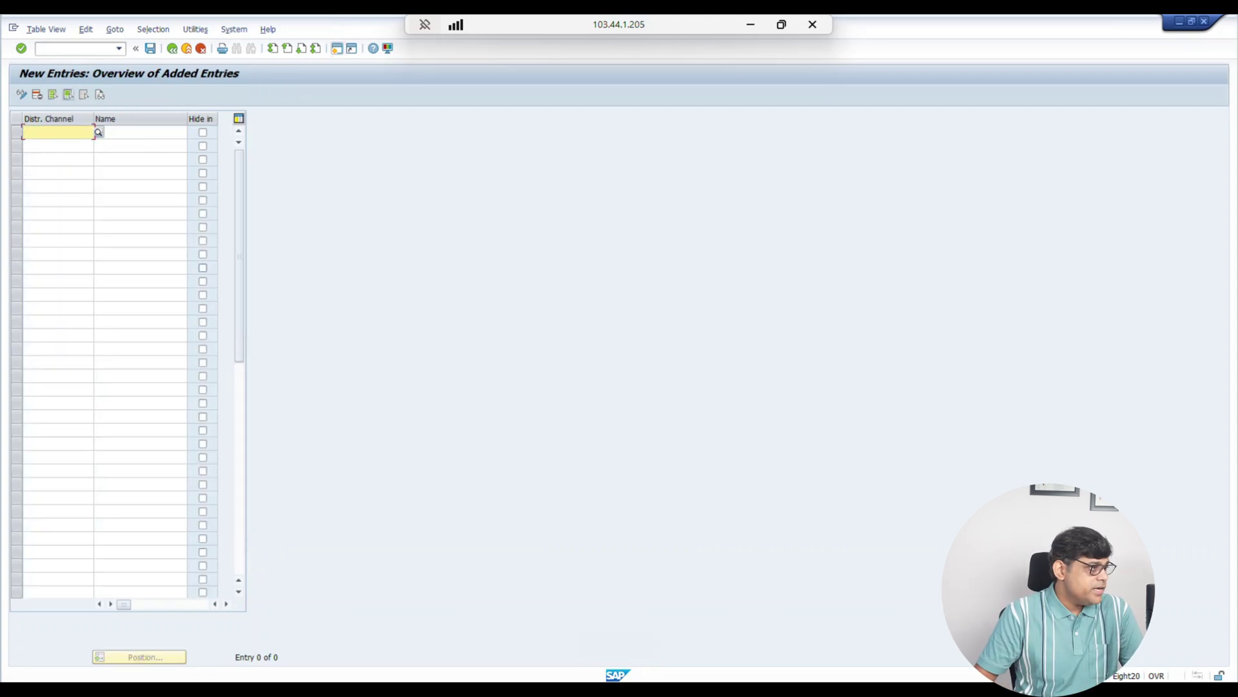
pyautogui.press('F3')
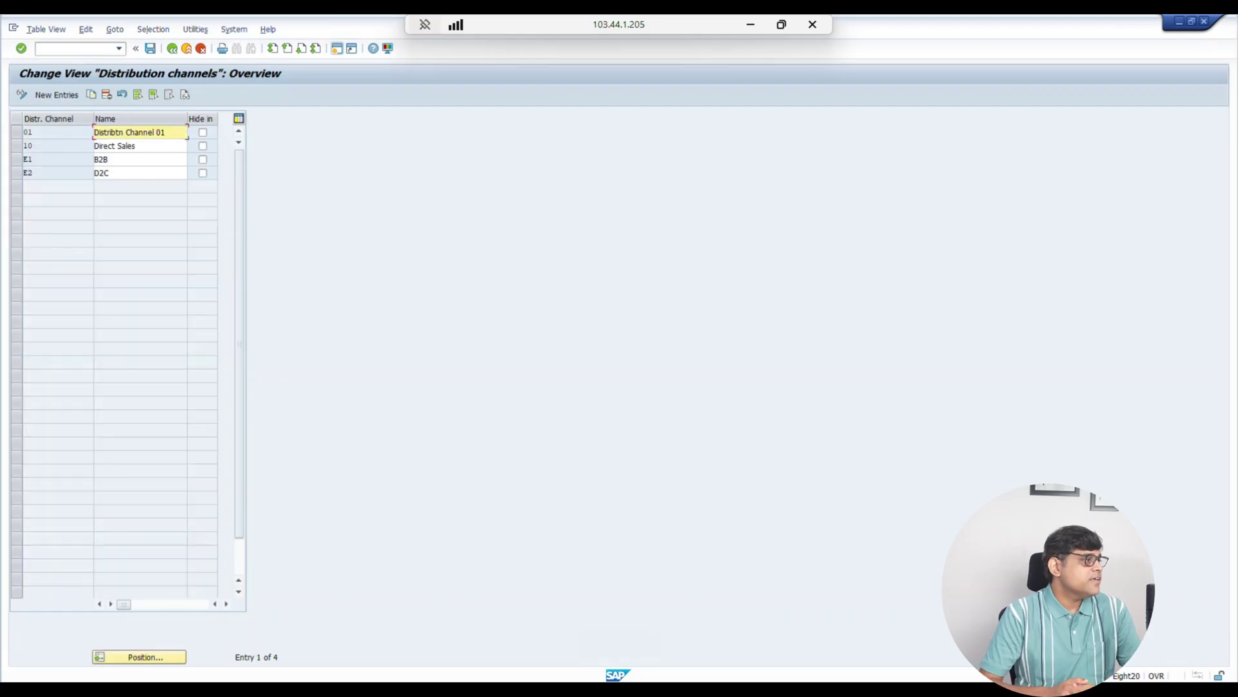
pyautogui.click(17, 158)
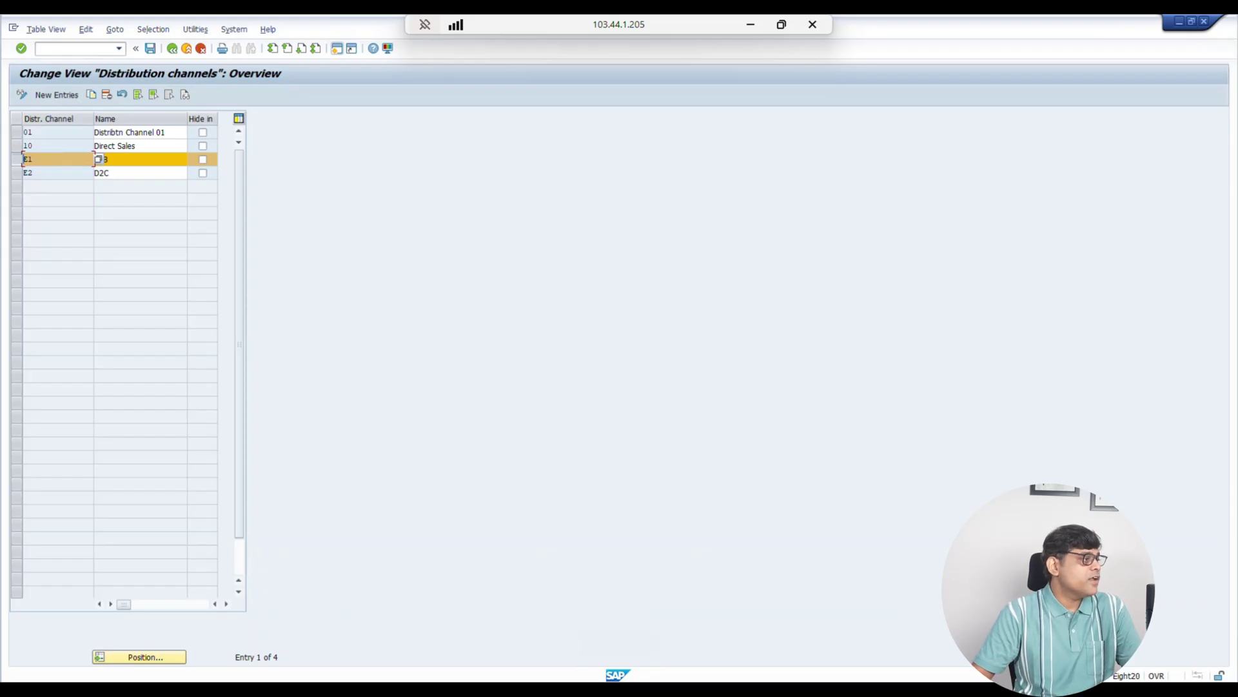
pyautogui.click(16, 158)
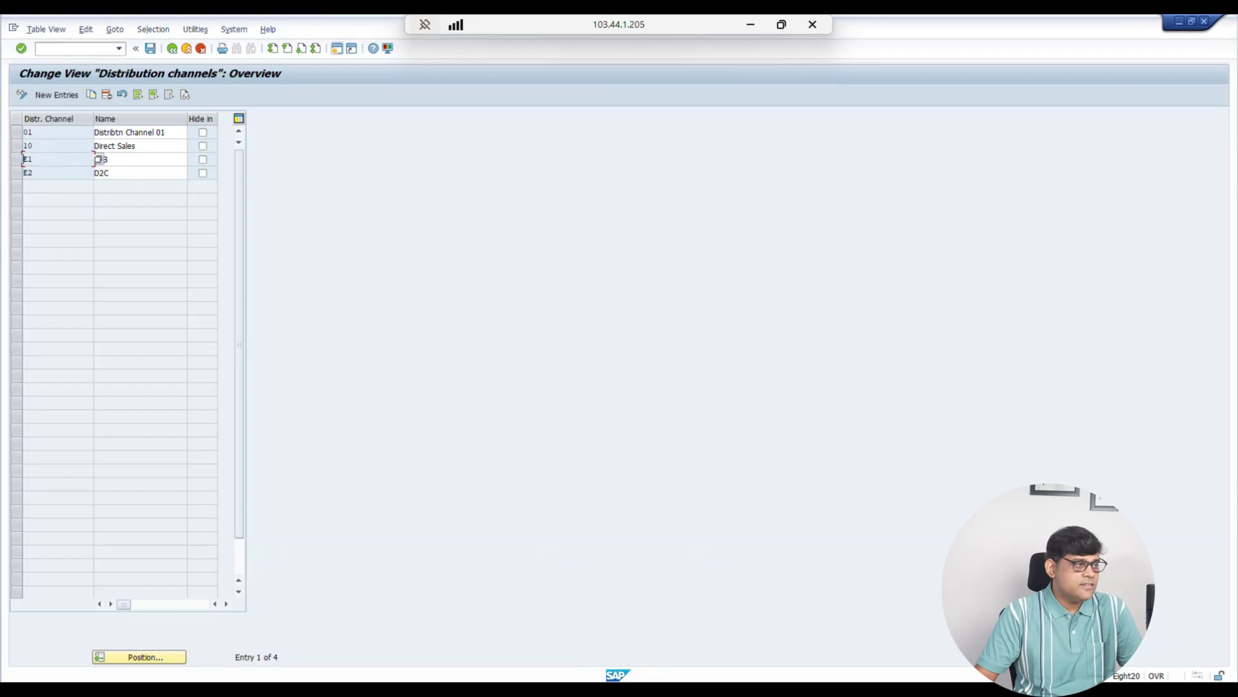
pyautogui.click(100, 159)
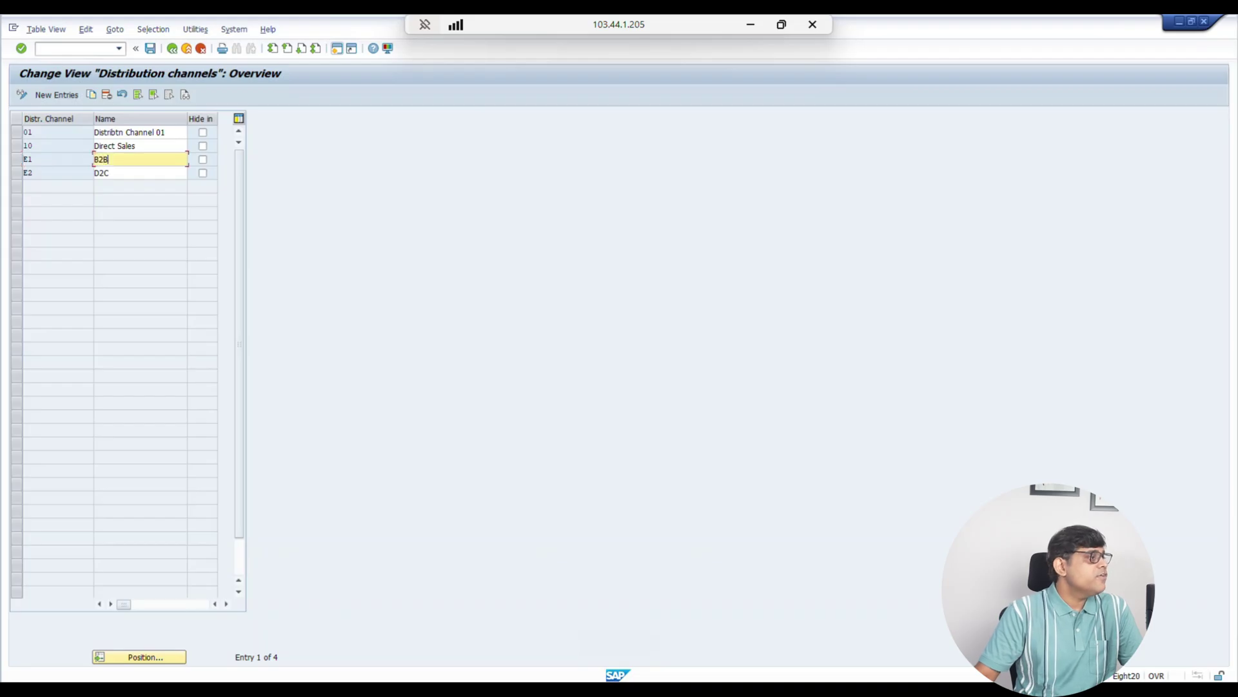
# Switch to the Org Str presentation in PowerPoint and add a text box reading Distribution Channel-E1 below the divisions on slide 3.
pyautogui.click(750, 25)
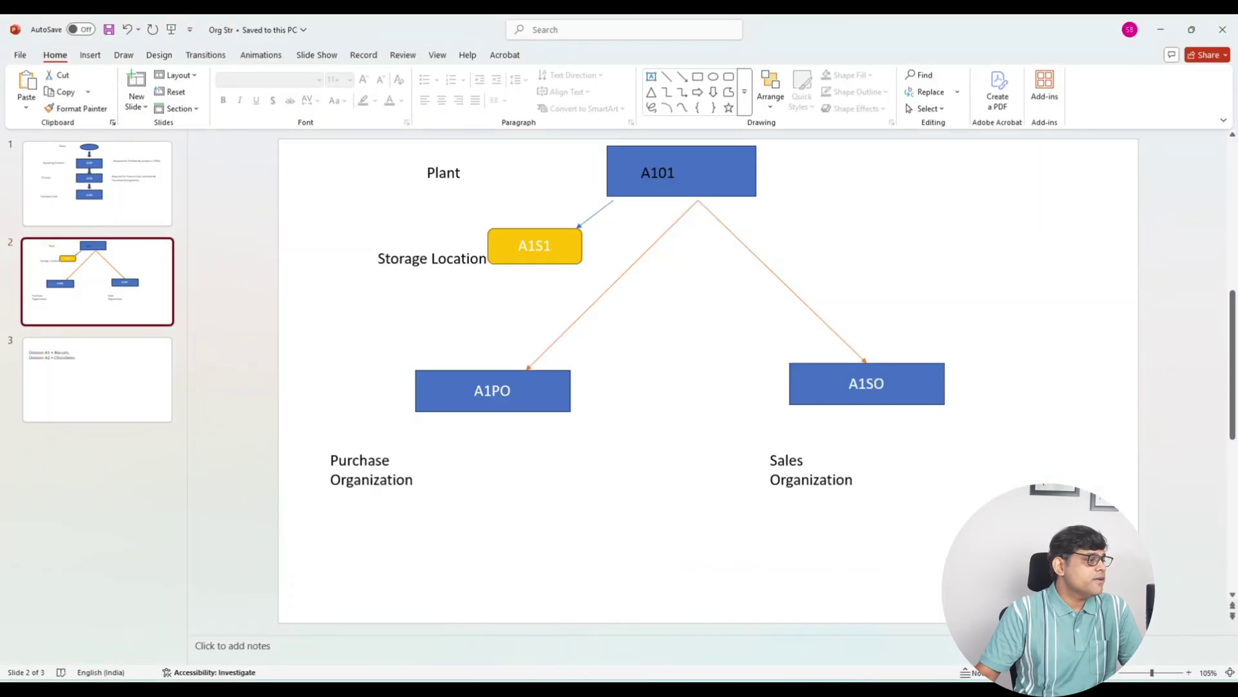
pyautogui.click(97, 380)
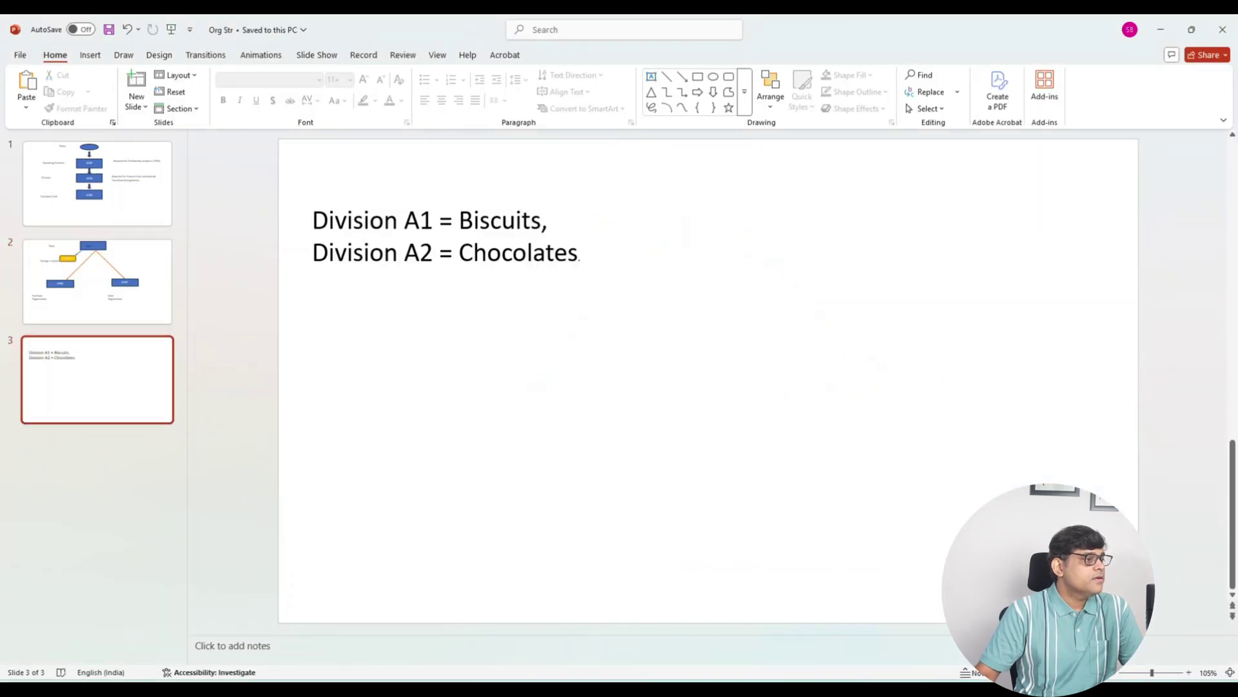
pyautogui.click(652, 77)
pyautogui.moveTo(317, 289); pyautogui.dragTo(650, 331)
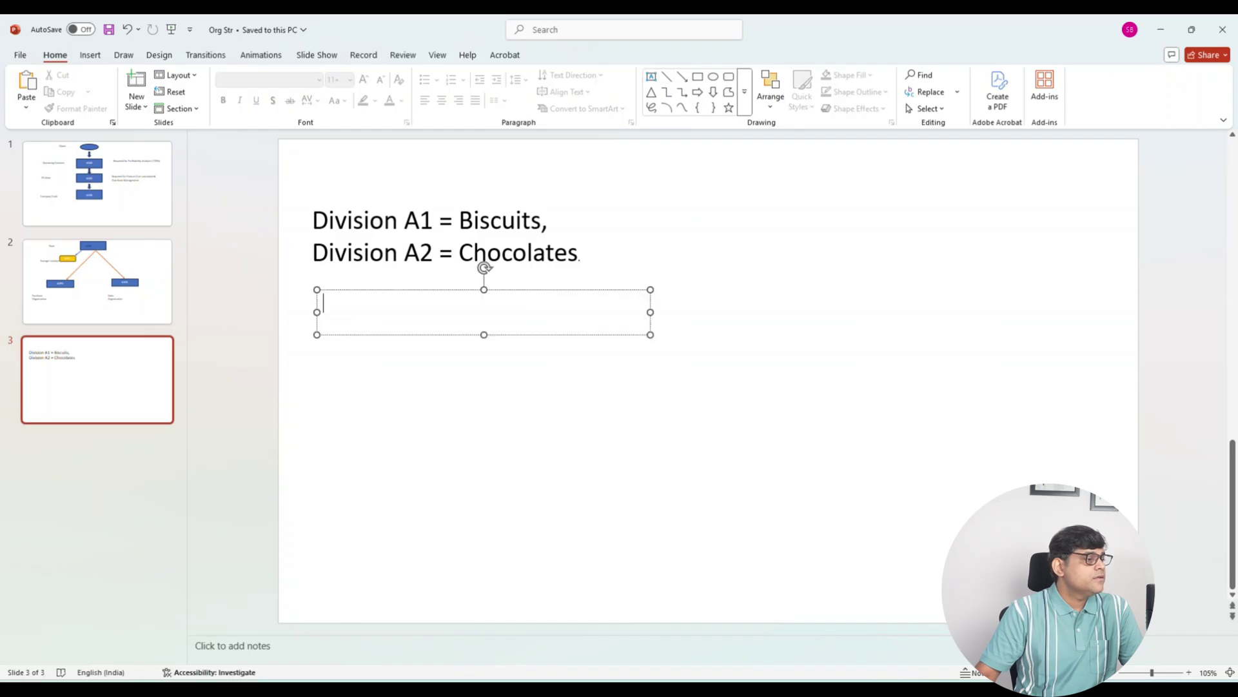
pyautogui.write('Distri')
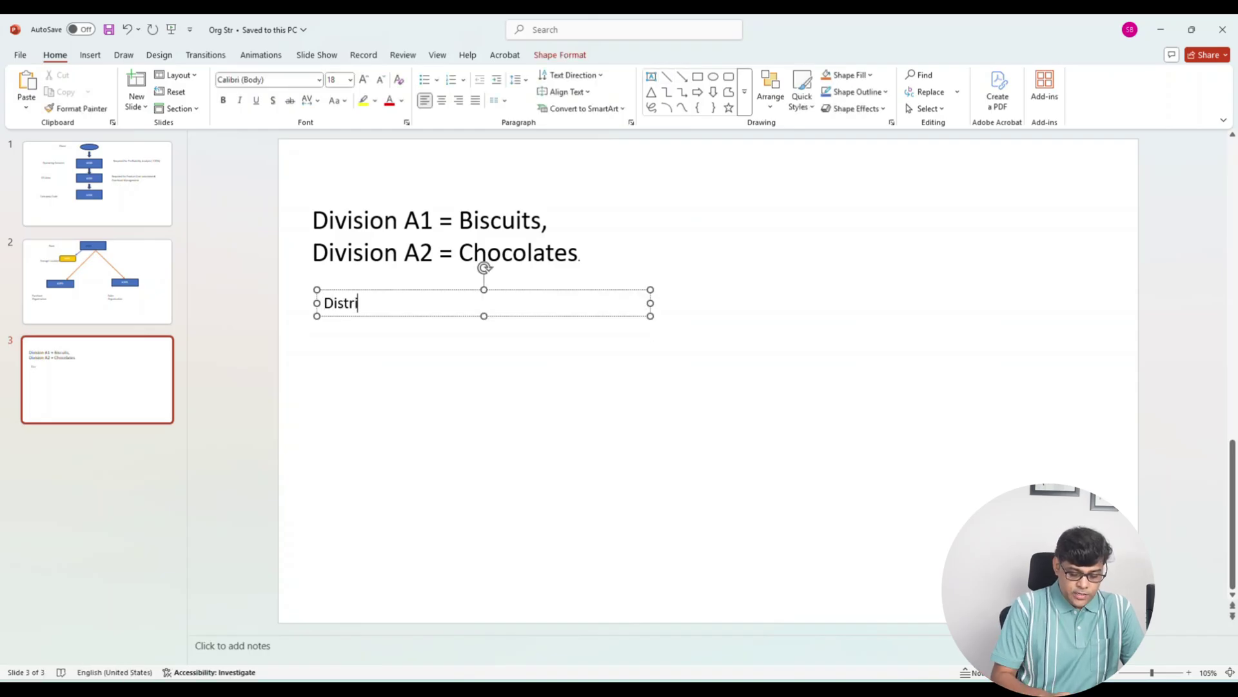
pyautogui.write('bution C')
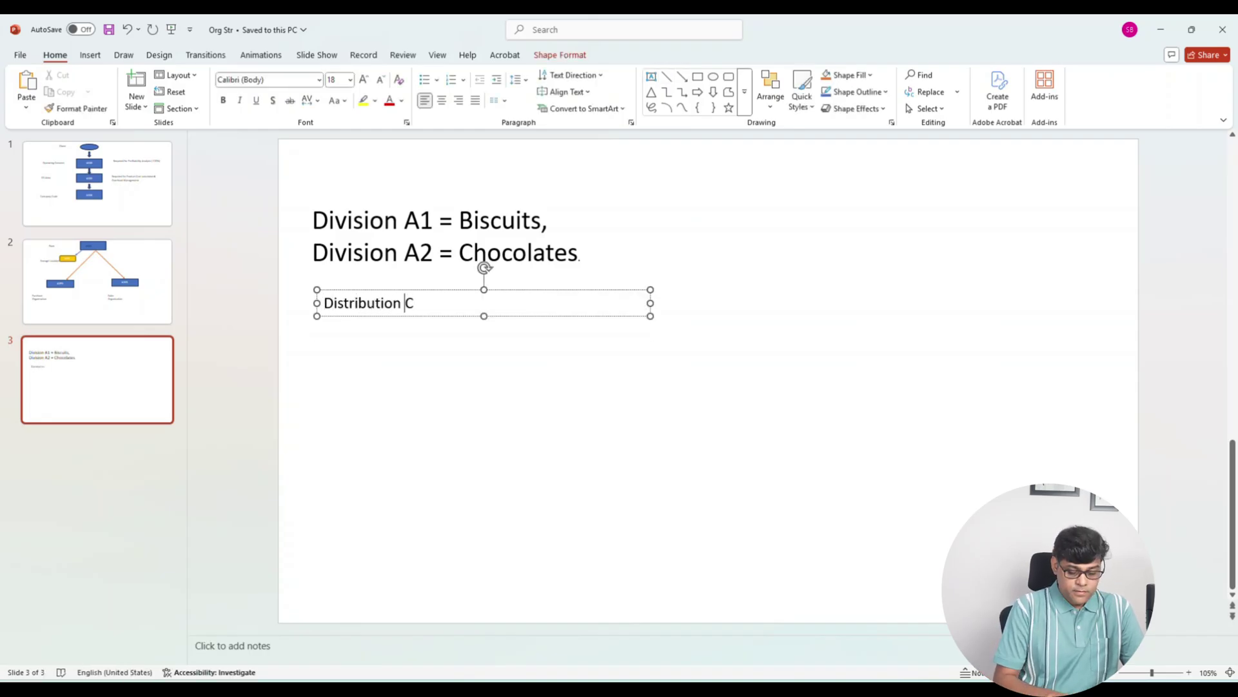
pyautogui.write('hannel-E1')
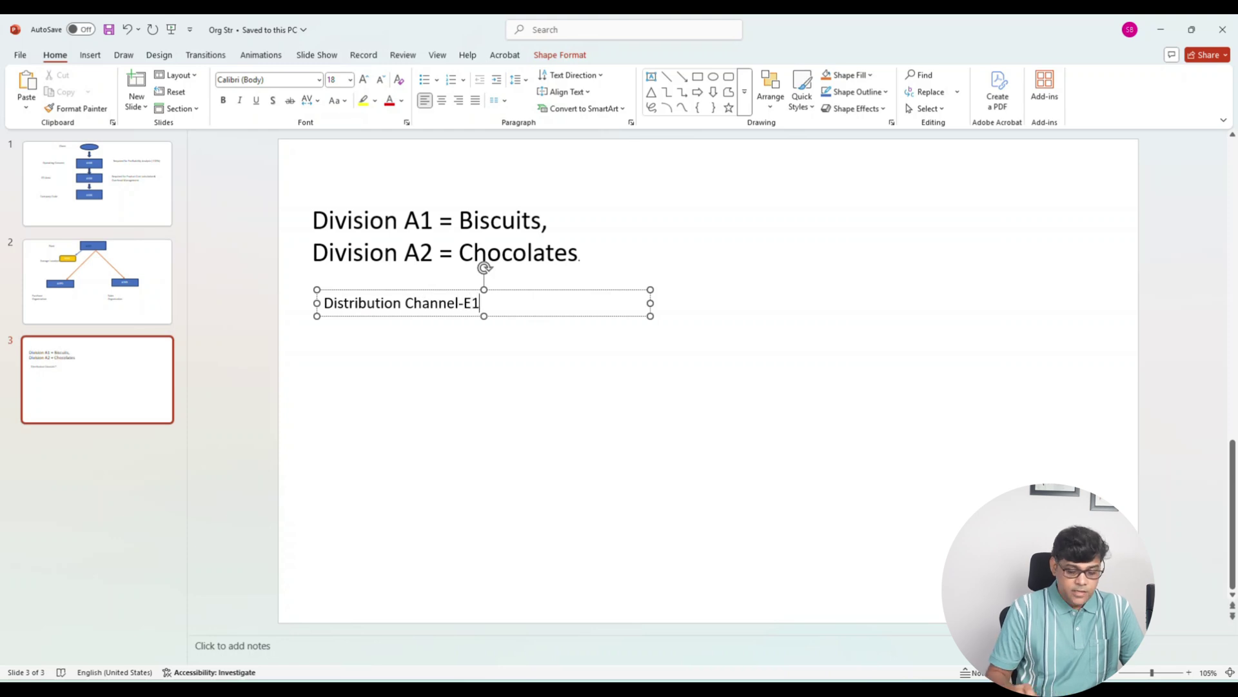
# Switch back to SAP and leave the distribution channel definitions for the implementation guide structure.
pyautogui.hotkey('alt', 'Tab')
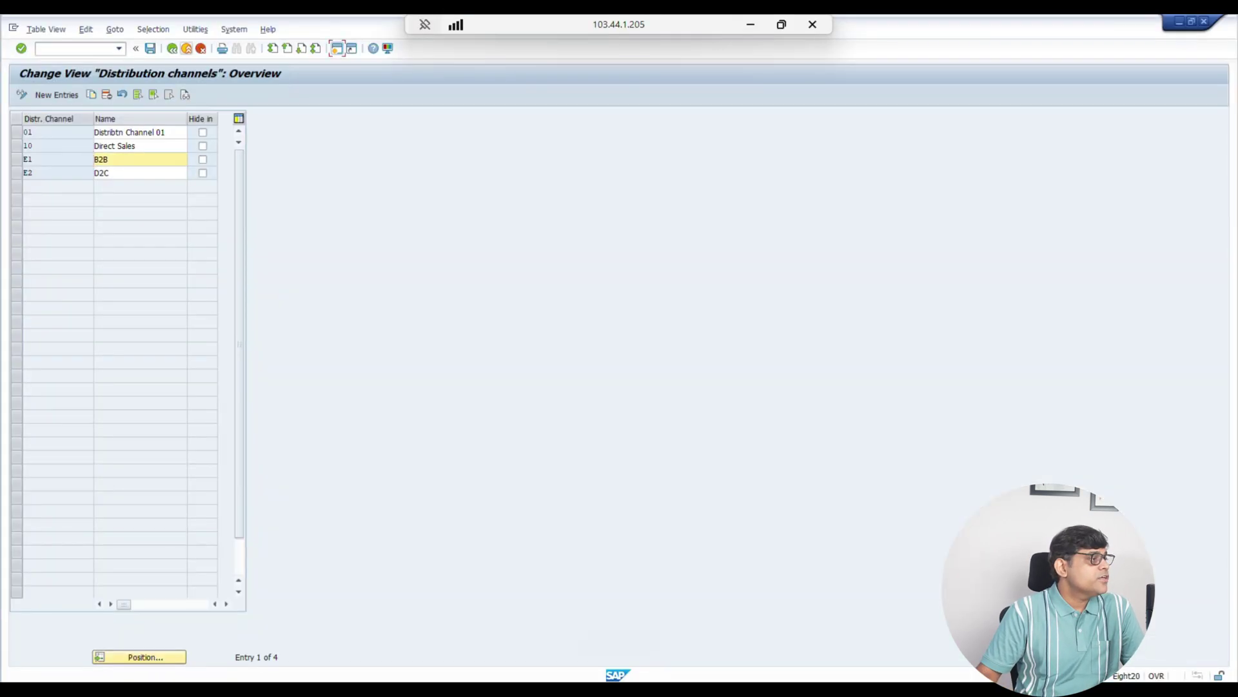
pyautogui.press('F3')
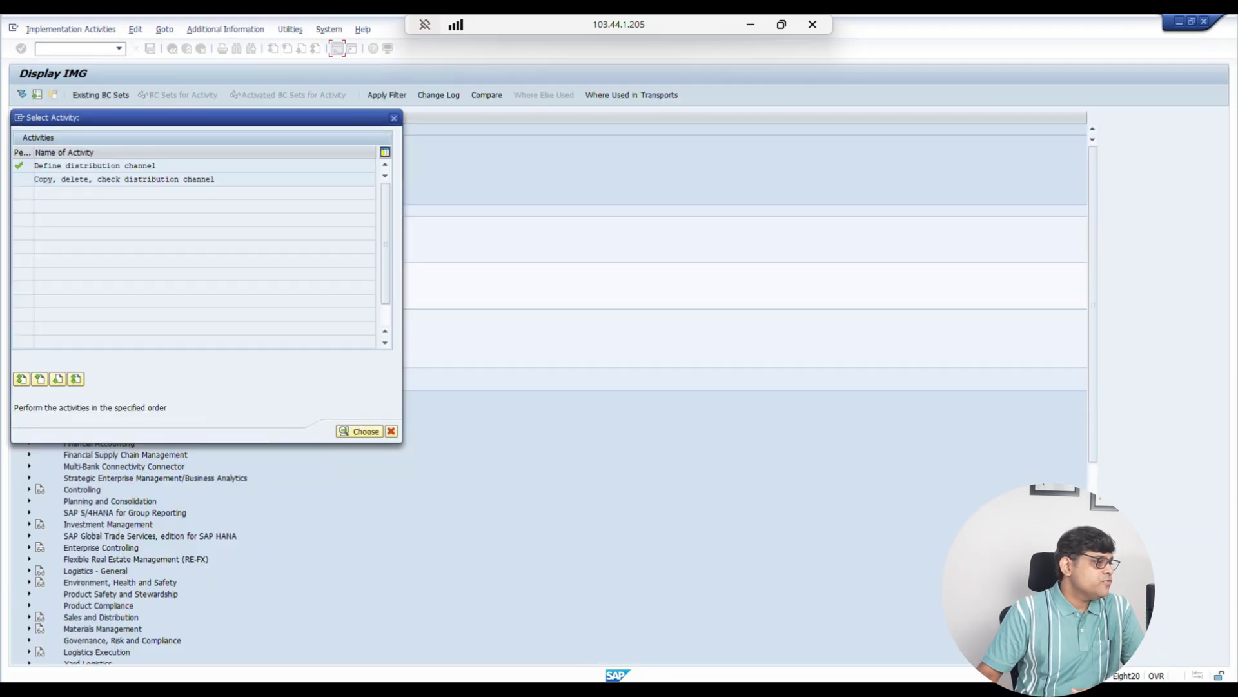
pyautogui.press('F12')
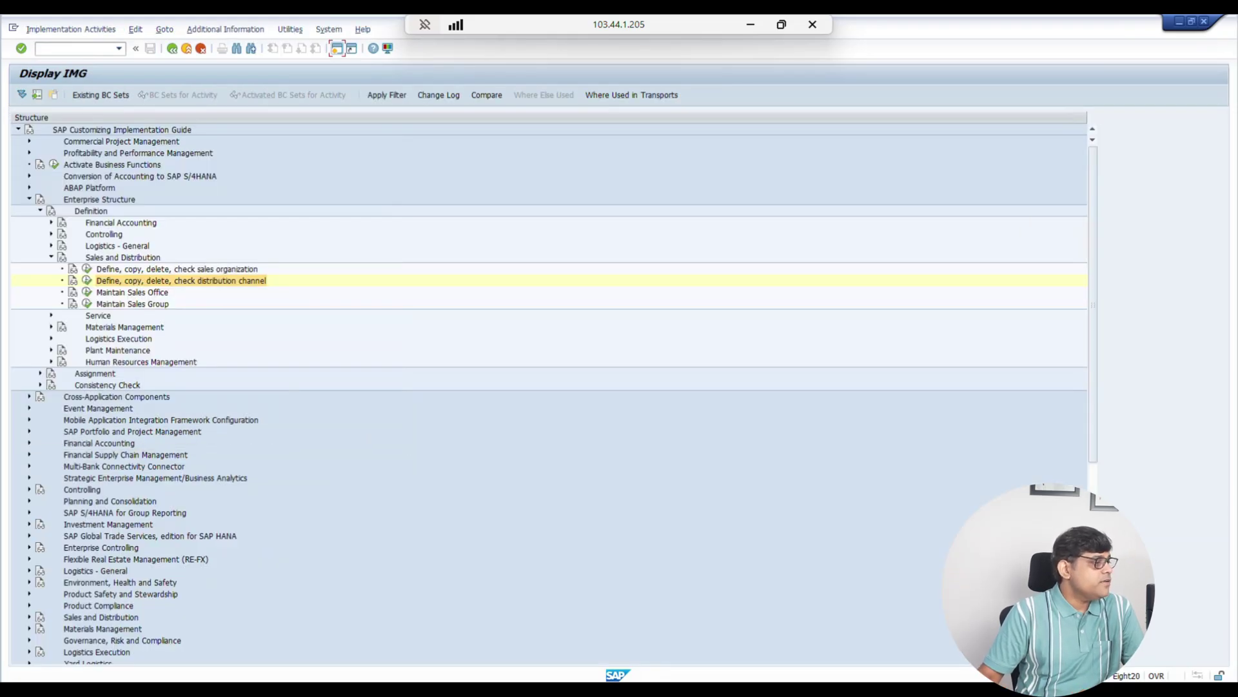
# Open the activity Assign distribution channel to sales organization among the Sales and Distribution assignments.
pyautogui.doubleClick(117, 376)
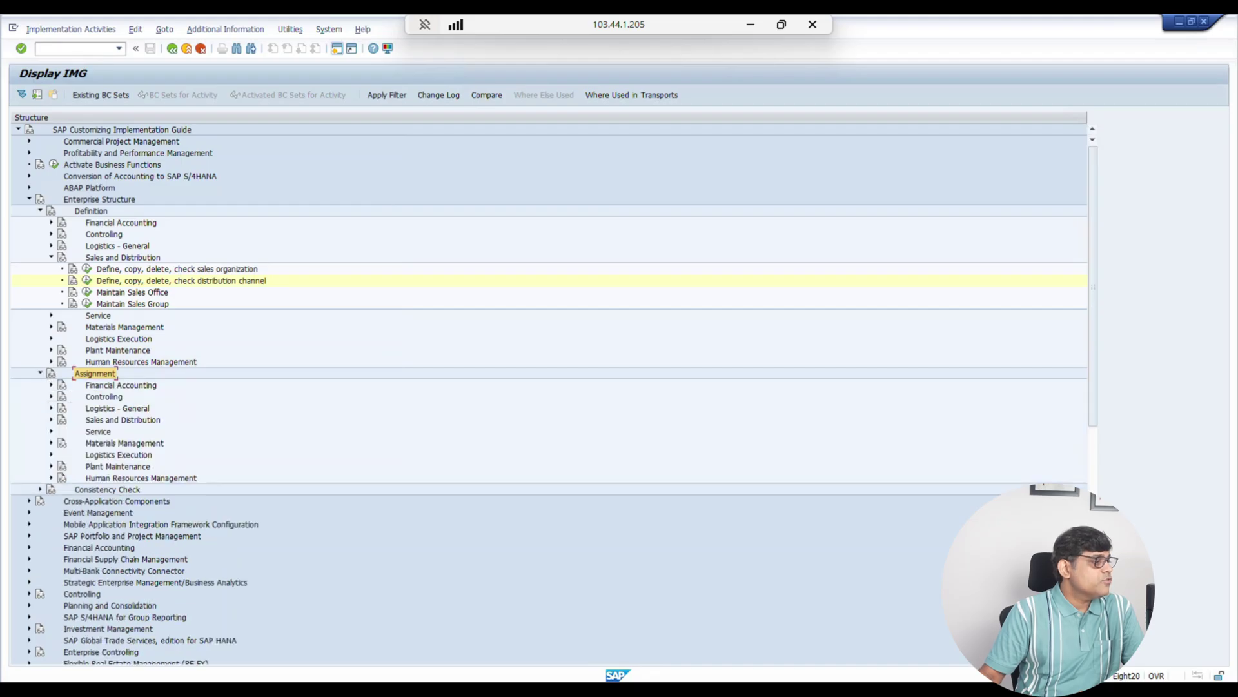
pyautogui.doubleClick(123, 419)
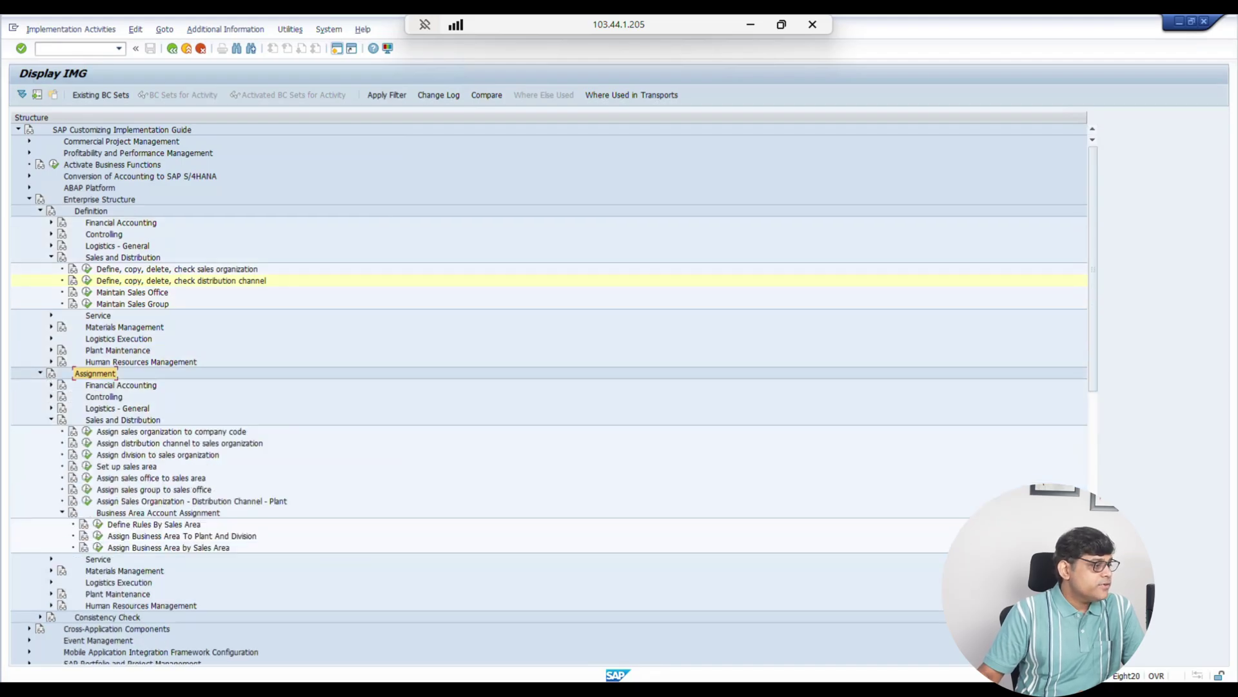
pyautogui.click(171, 432)
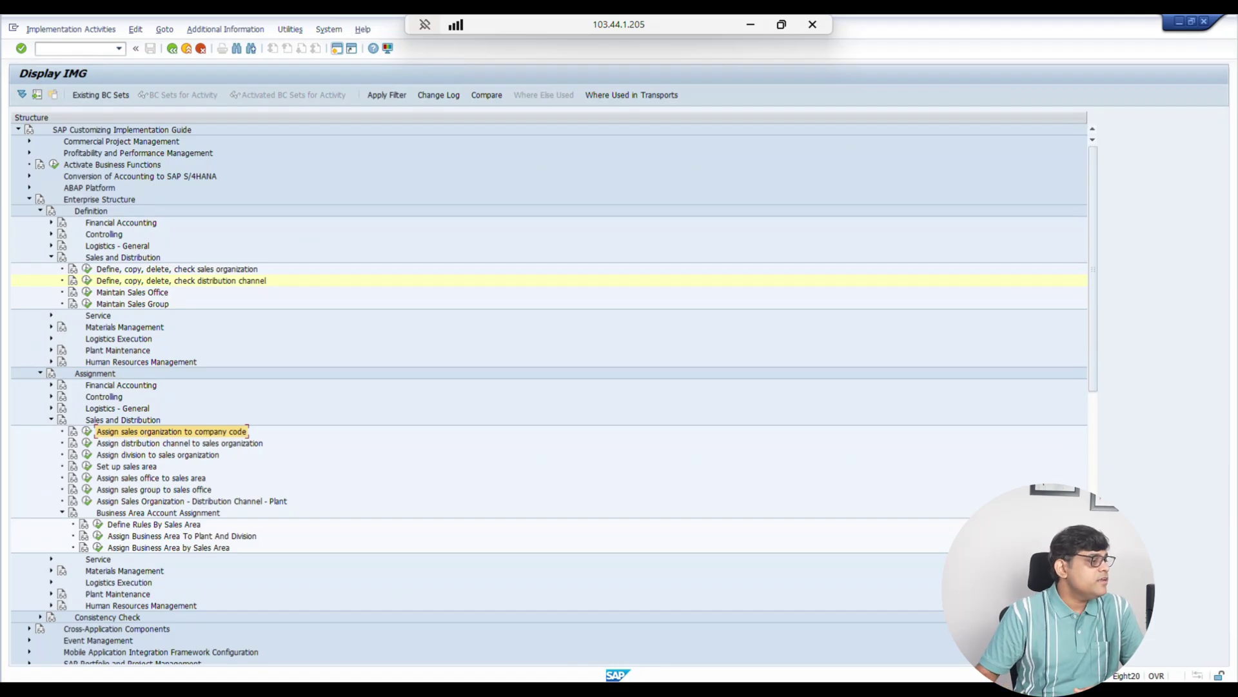
pyautogui.click(179, 443)
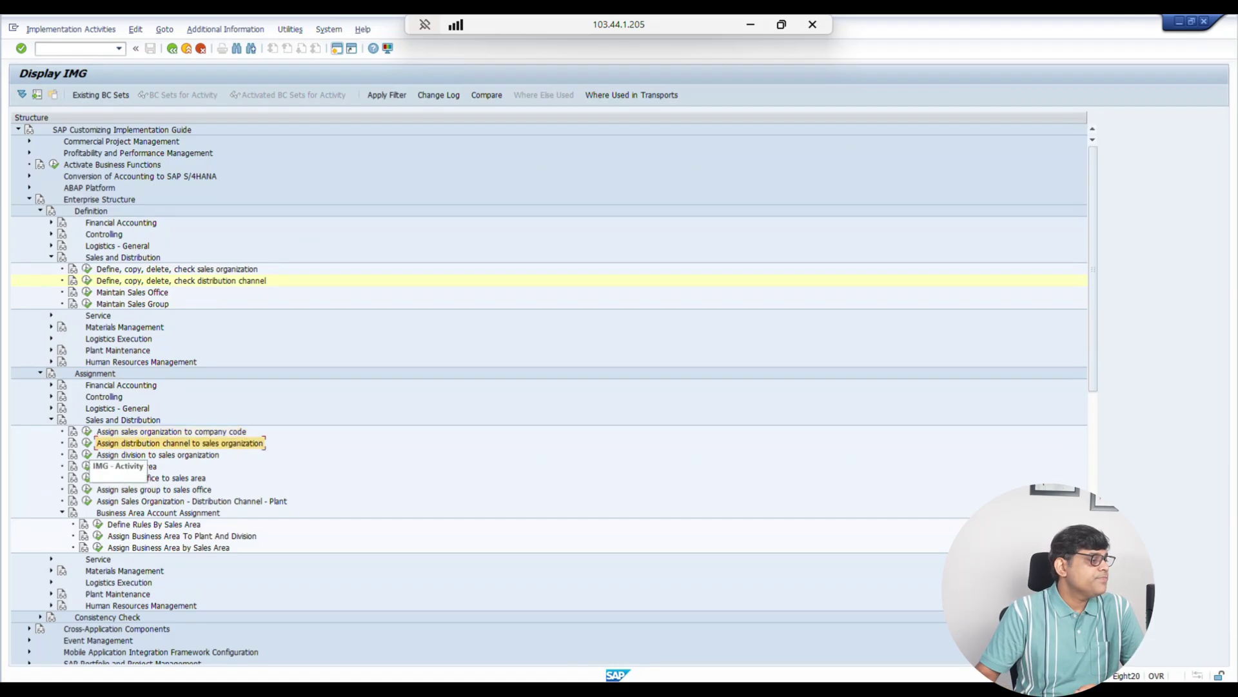
pyautogui.click(86, 443)
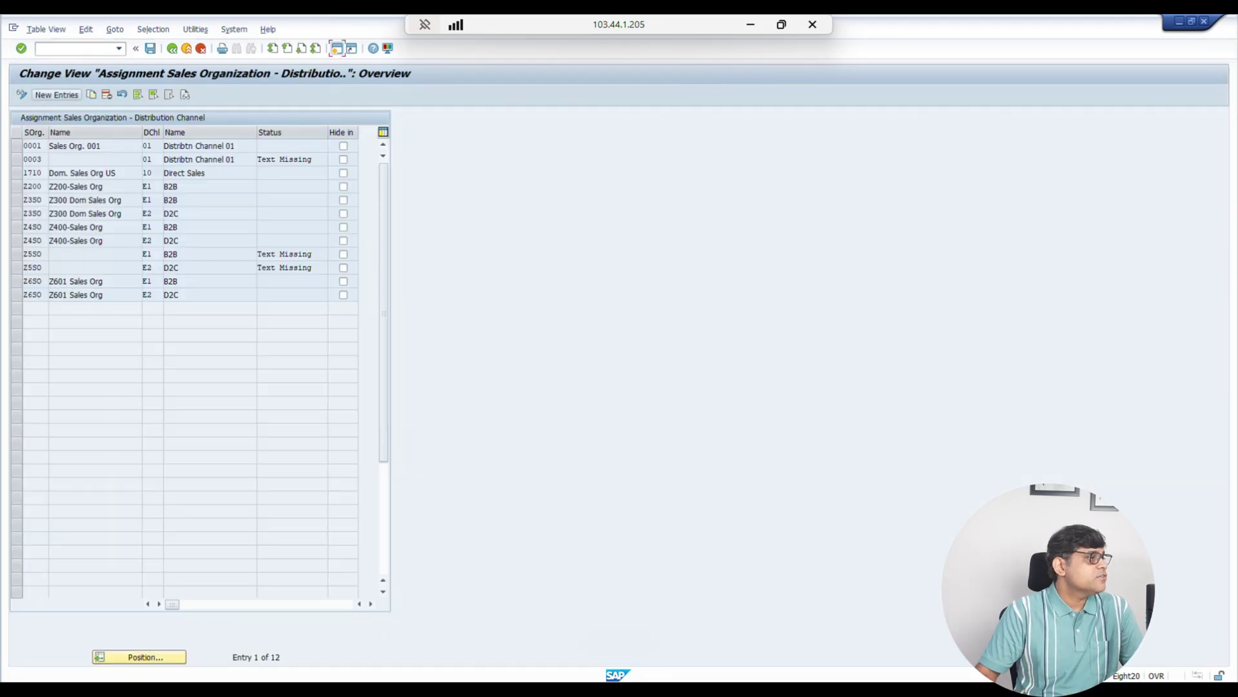
# Create a new assignment entry linking sales organization A1SO with distribution channel E1.
pyautogui.click(57, 95)
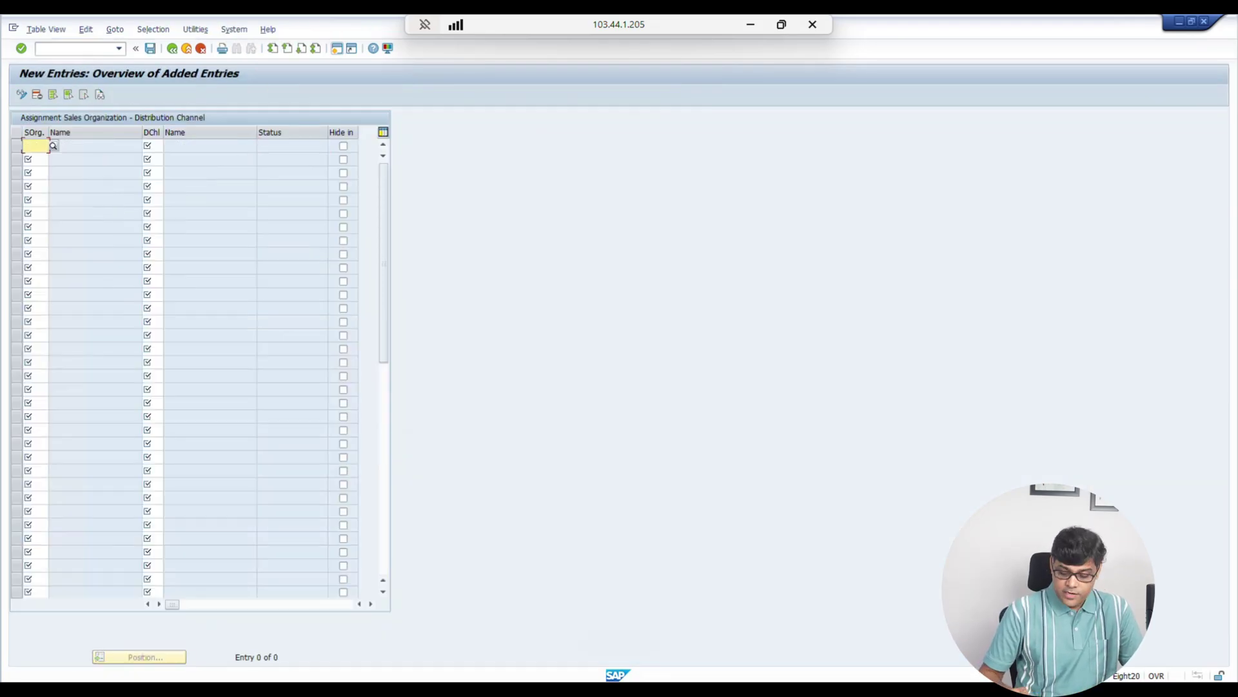
pyautogui.write('A1SO')
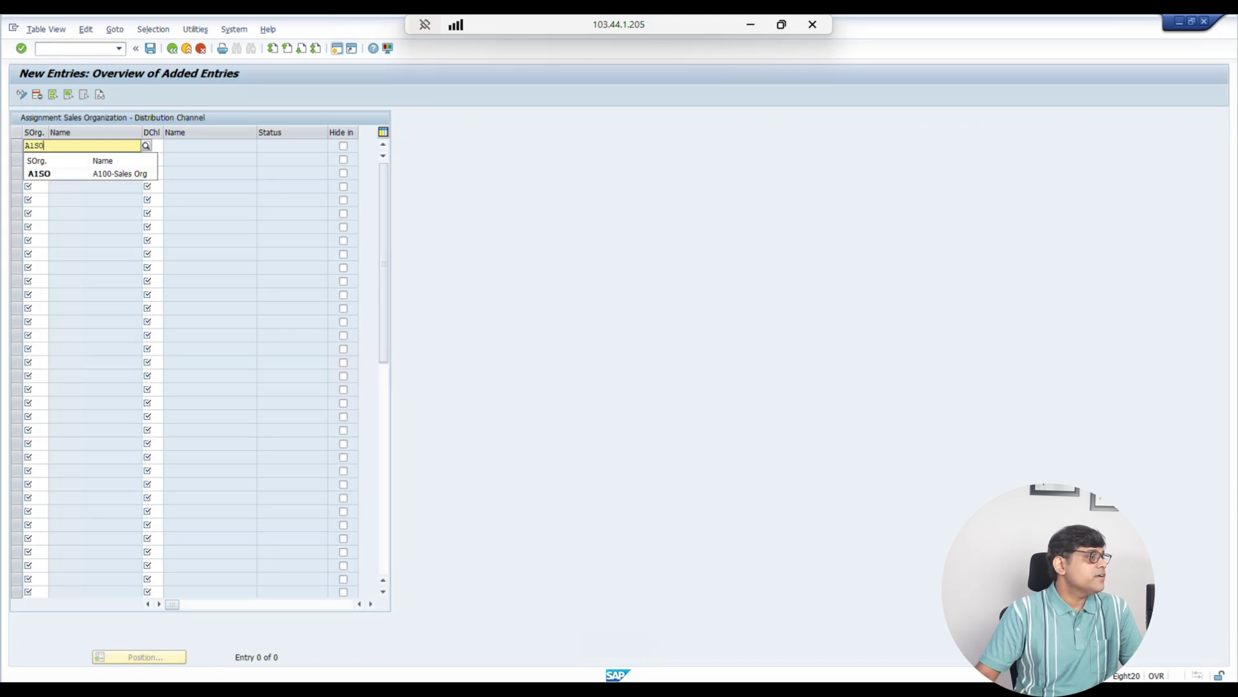
pyautogui.press('Tab')
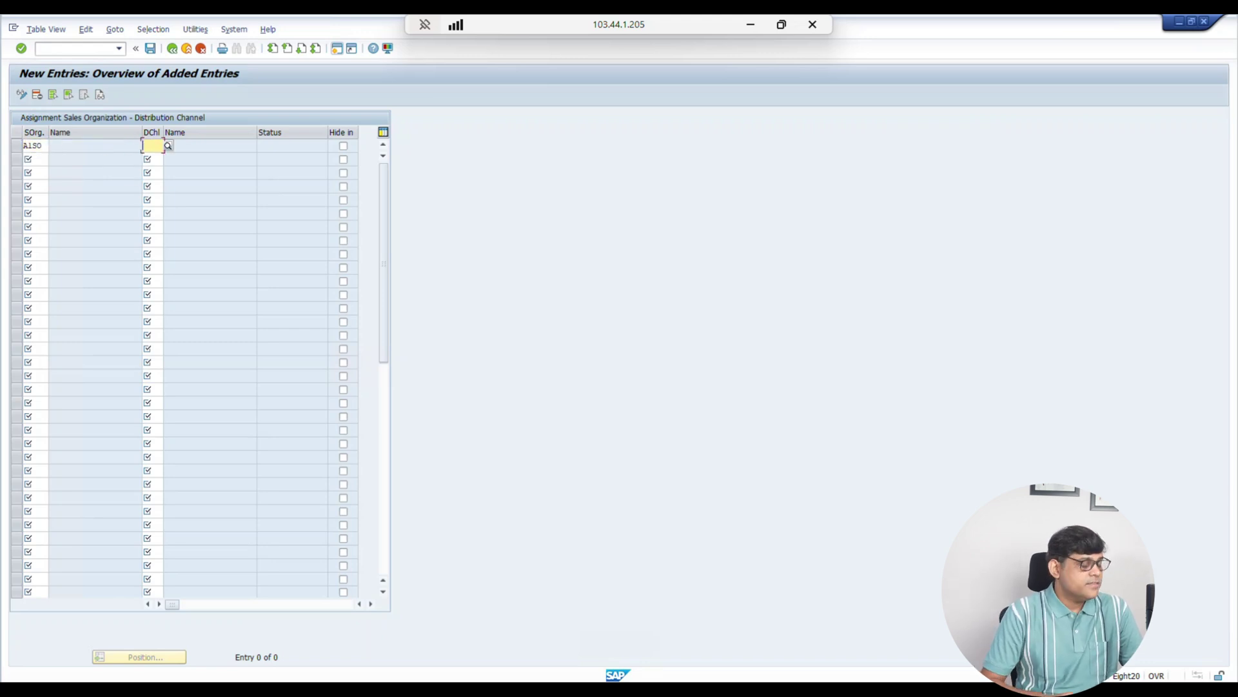
pyautogui.write('E1')
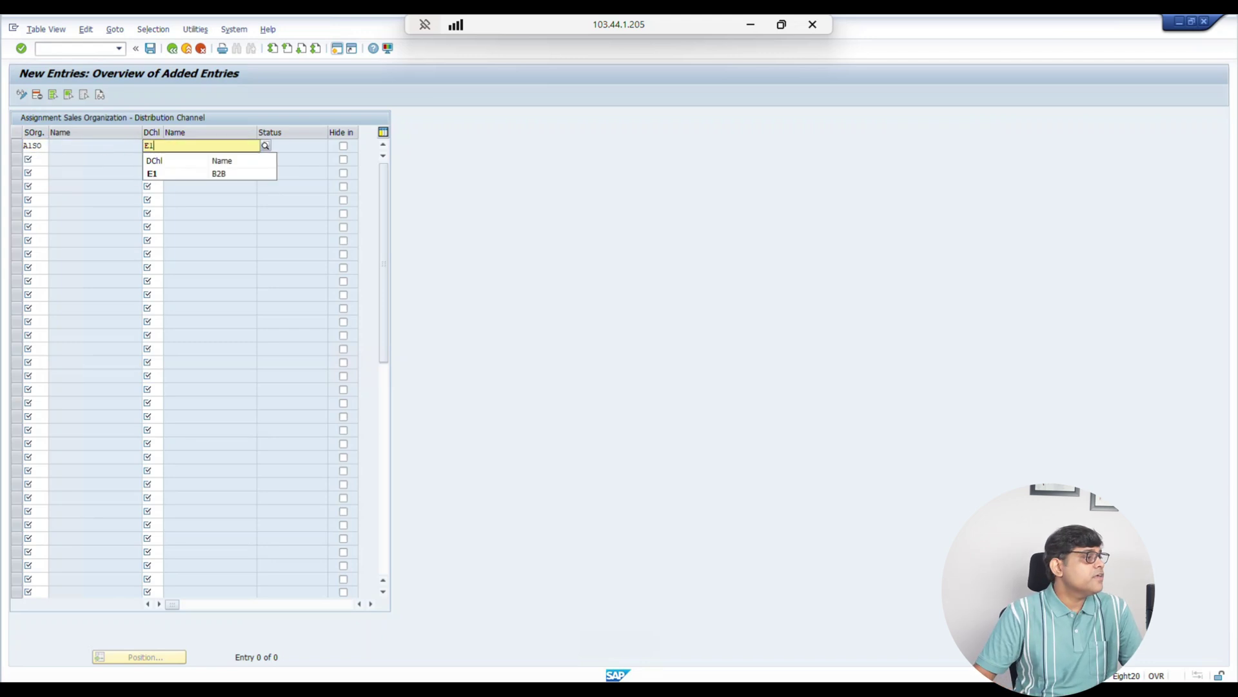